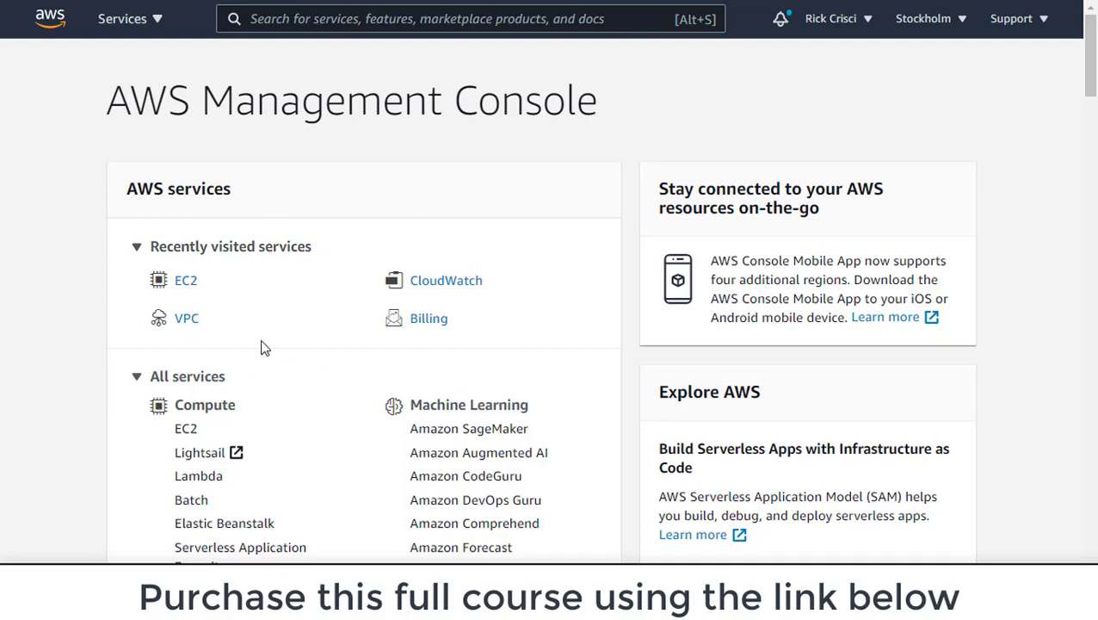
- Open the VPC service and bring up the list of subnets
click(193, 319)
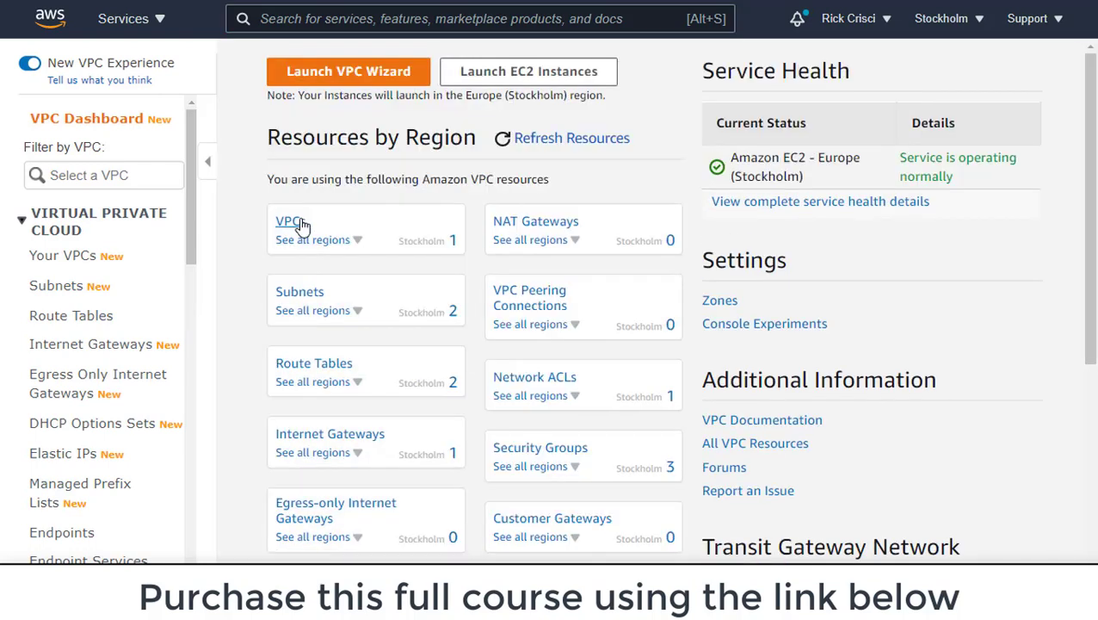
click(293, 222)
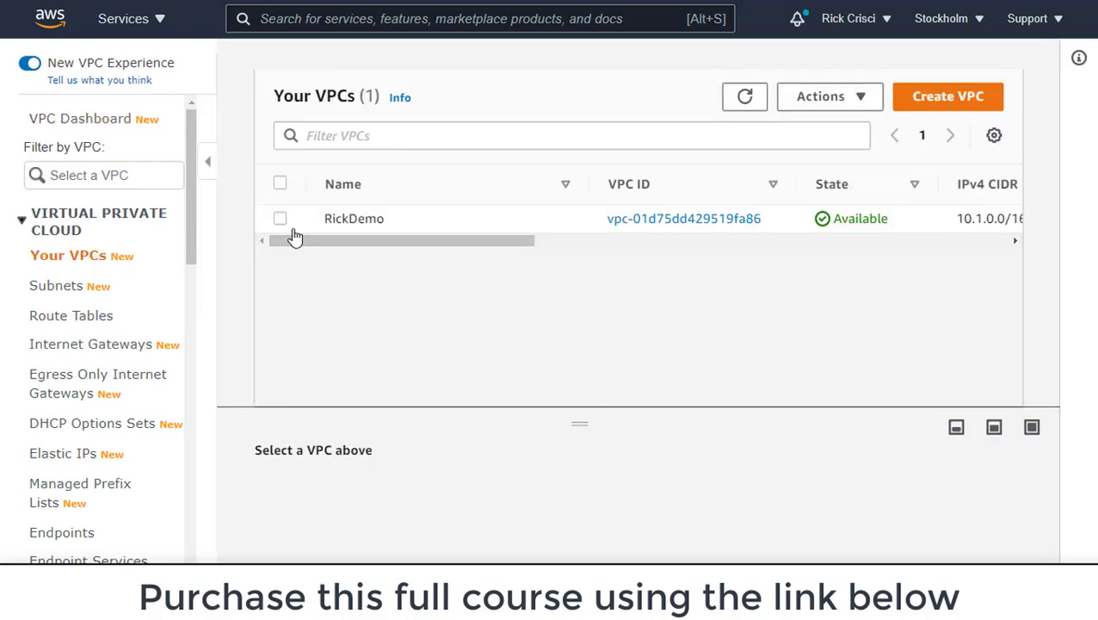
click(71, 296)
drag(581, 272, 600, 399)
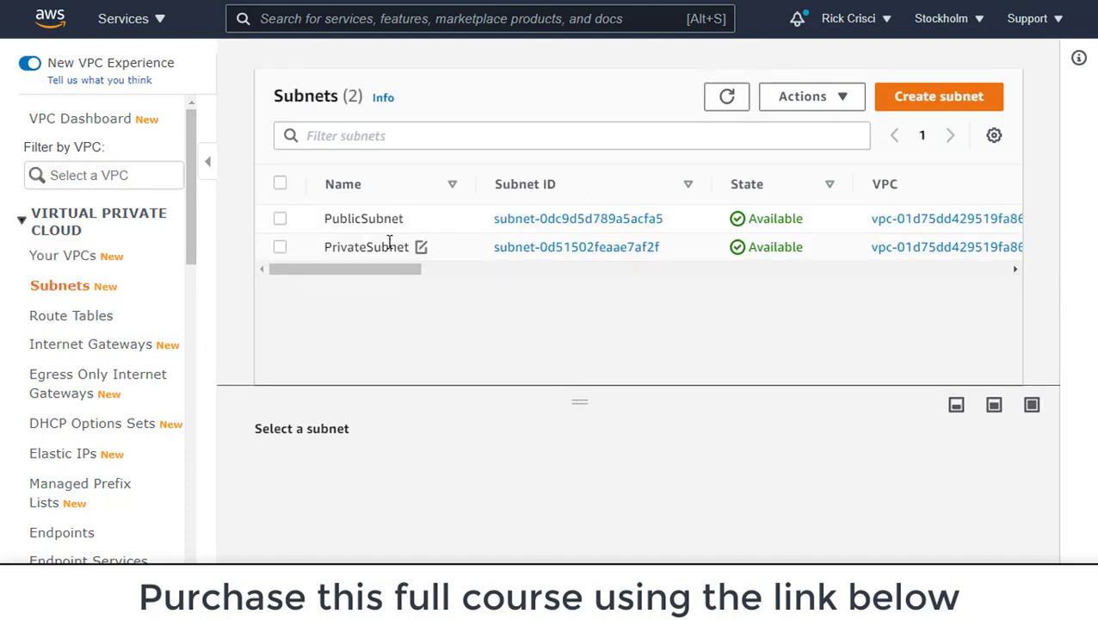
- Display the route table of PublicSubnet and check its 0.0.0.0/0 route
click(430, 226)
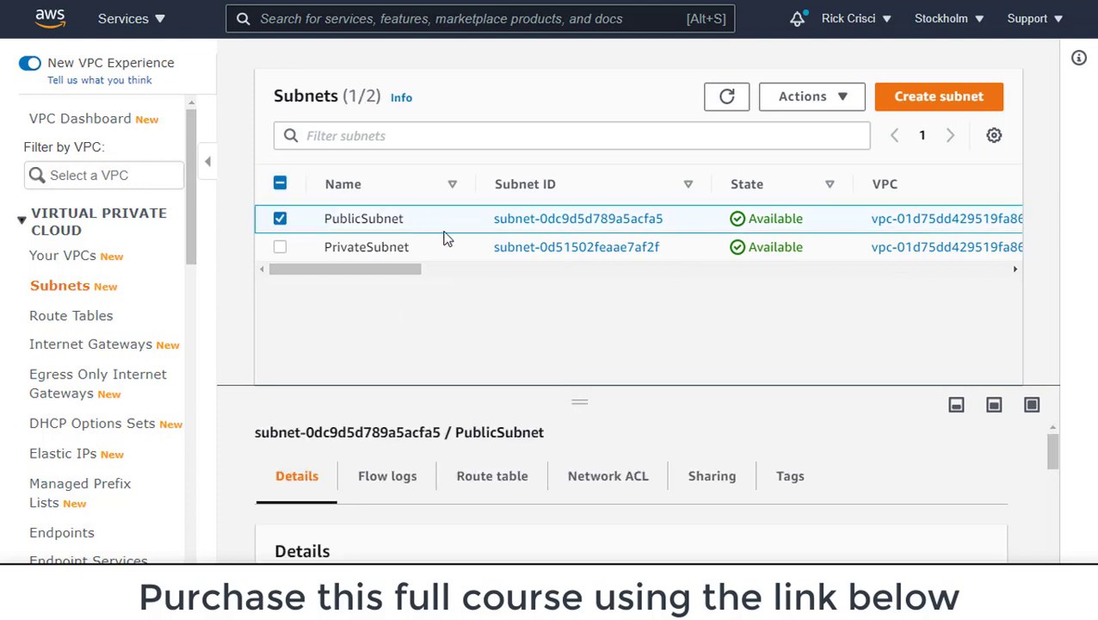
click(506, 483)
drag(579, 400, 580, 278)
scroll(520, 509, down, 3)
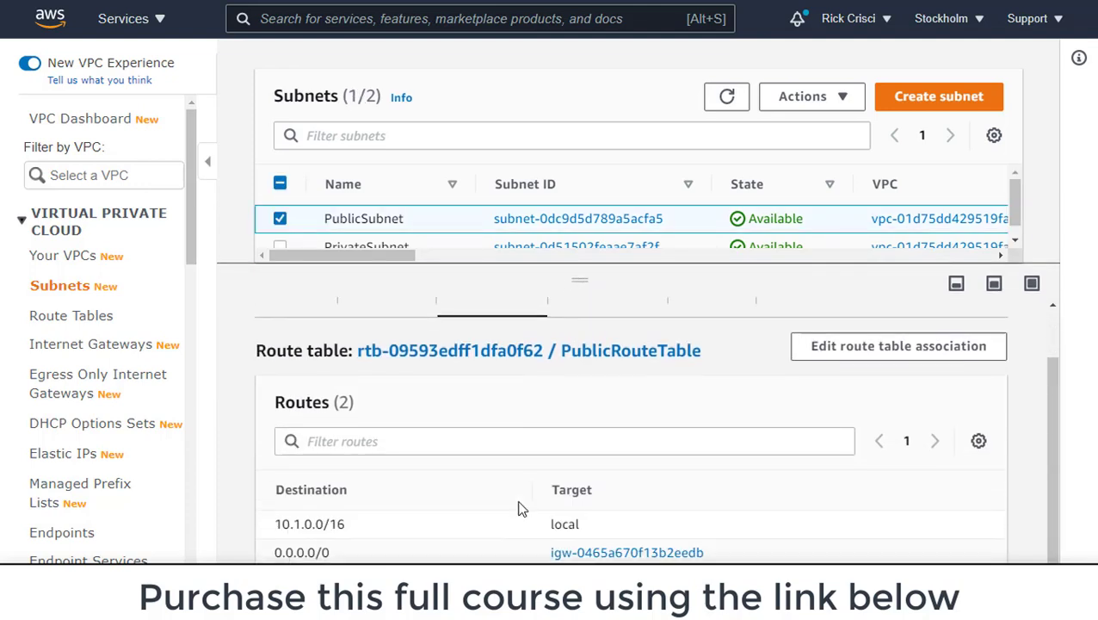
drag(332, 544, 243, 551)
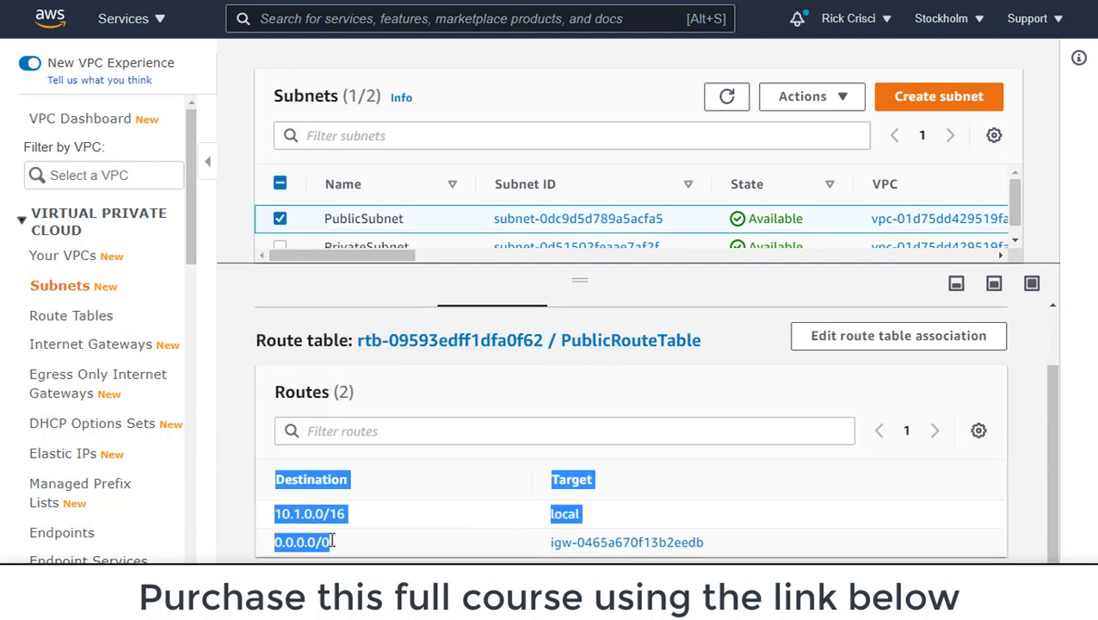
click(427, 527)
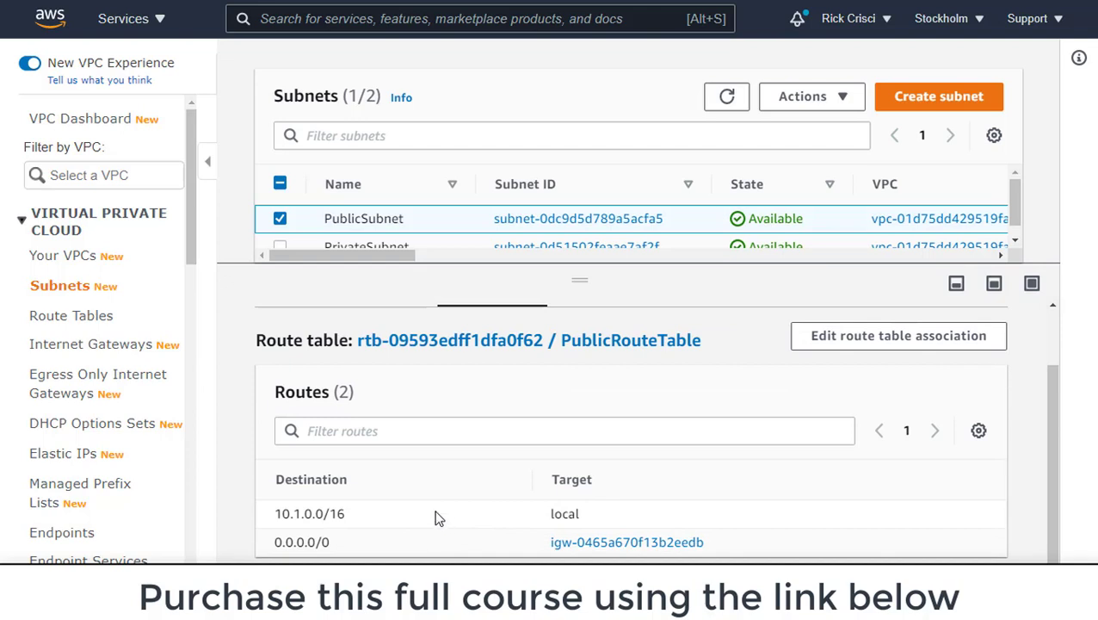
- Check the auto-assign public IPv4 address setting in the details of PublicSubnet
scroll(471, 476, up, 2)
click(289, 350)
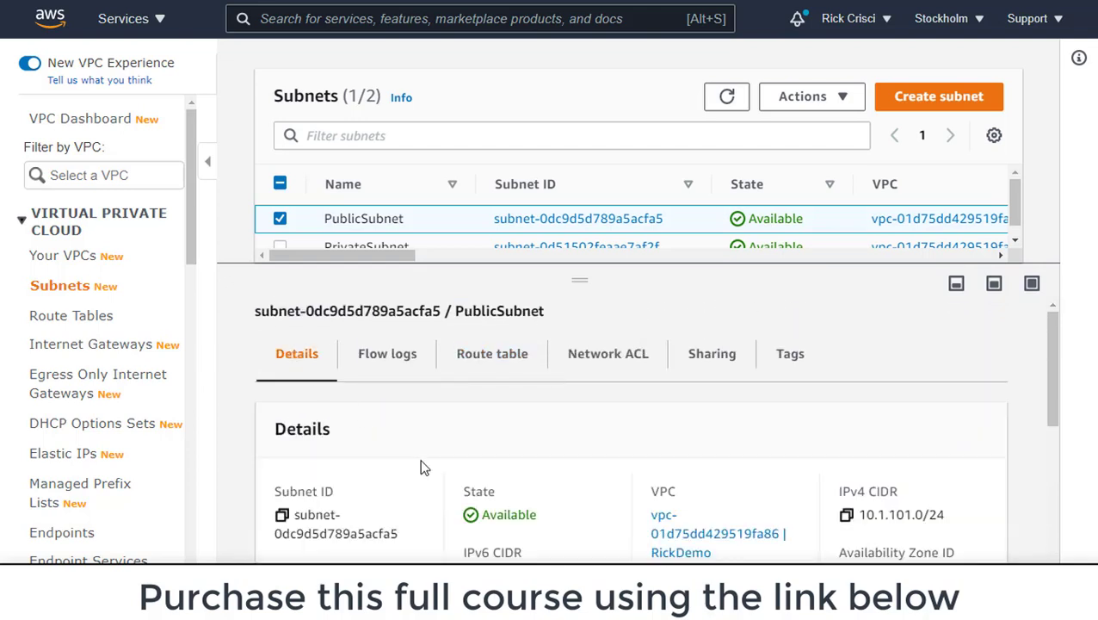
scroll(427, 475, down, 2)
scroll(433, 482, down, 2)
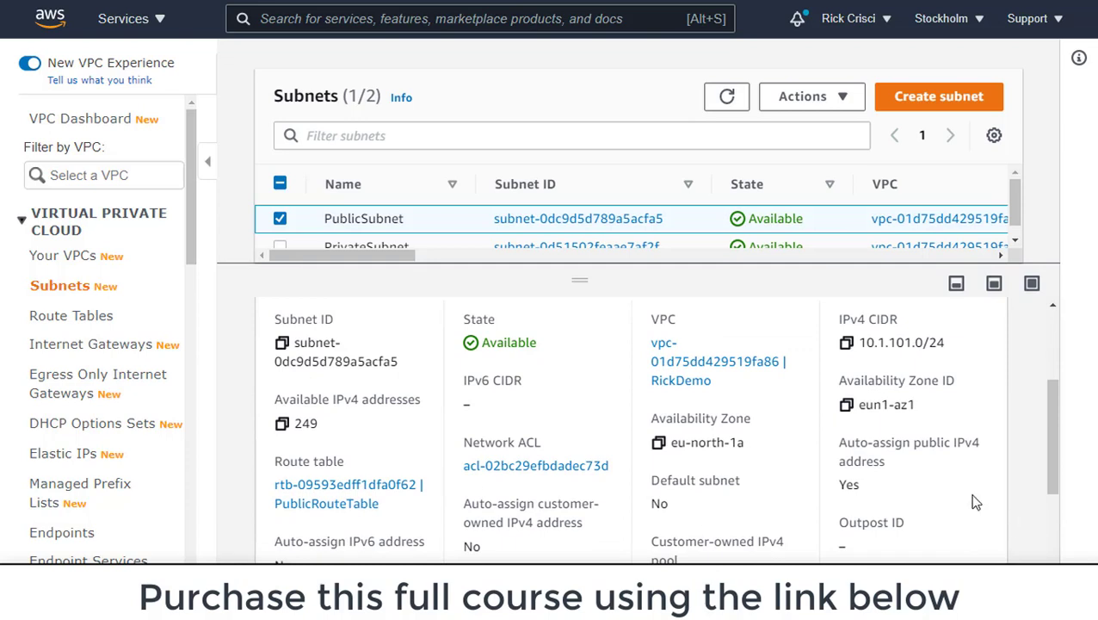
drag(973, 501, 831, 446)
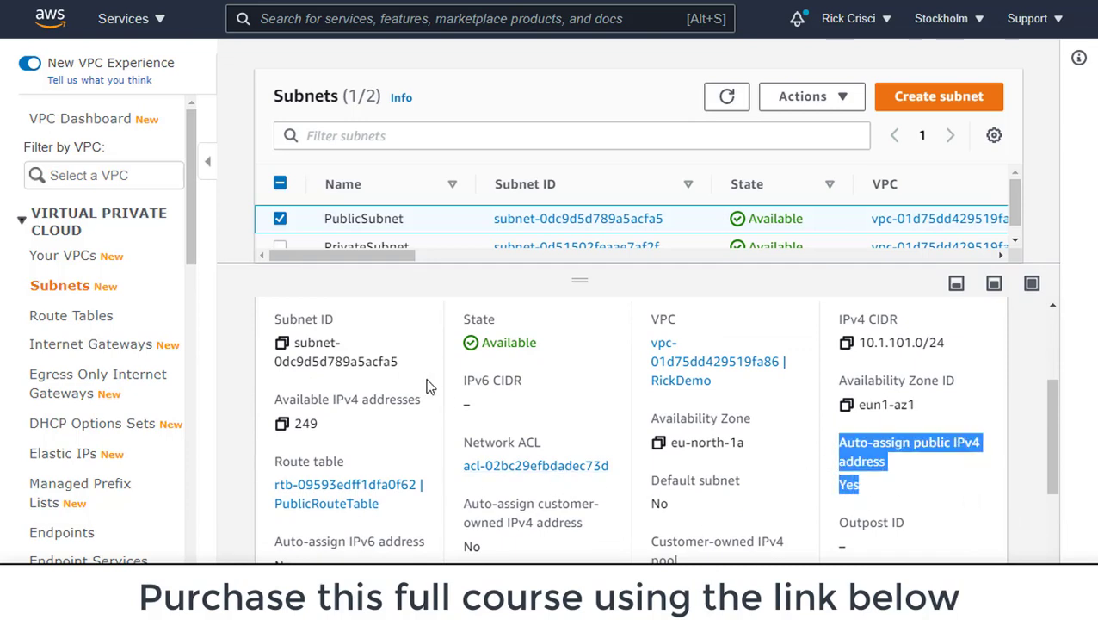
- Check the auto-assign public IPv4 address setting in the details of PrivateSubnet
scroll(447, 228, down, 1)
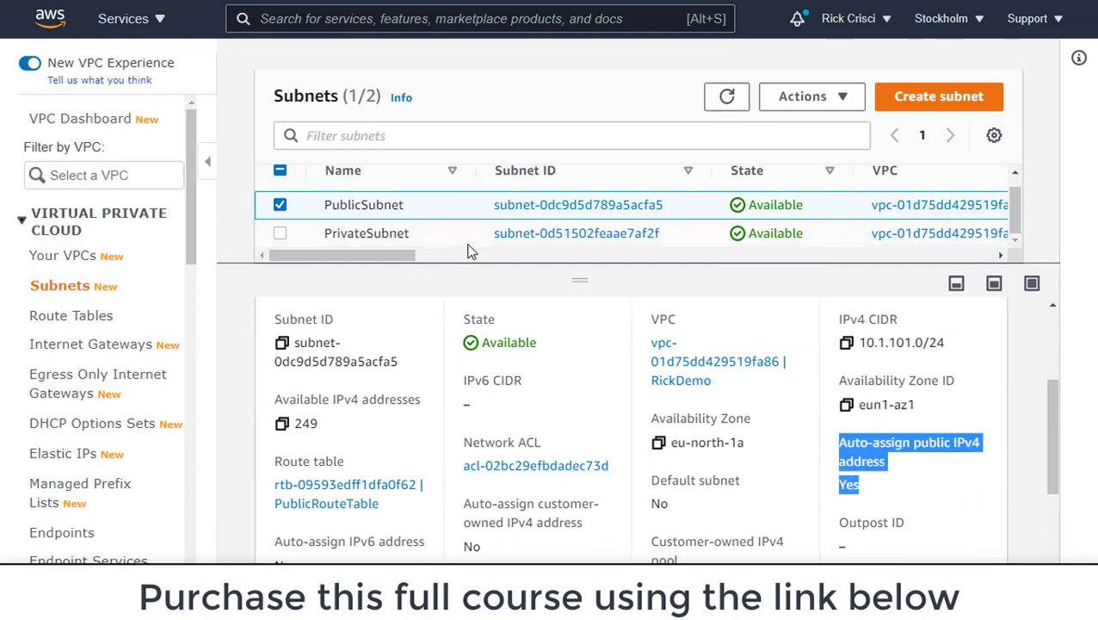
click(467, 244)
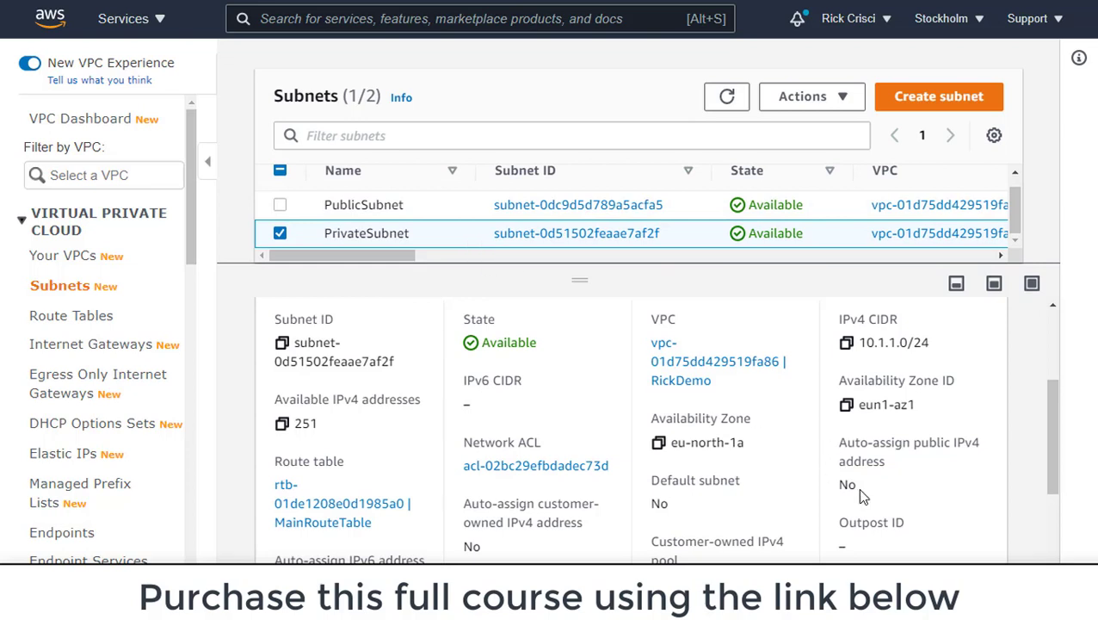
drag(878, 489, 828, 440)
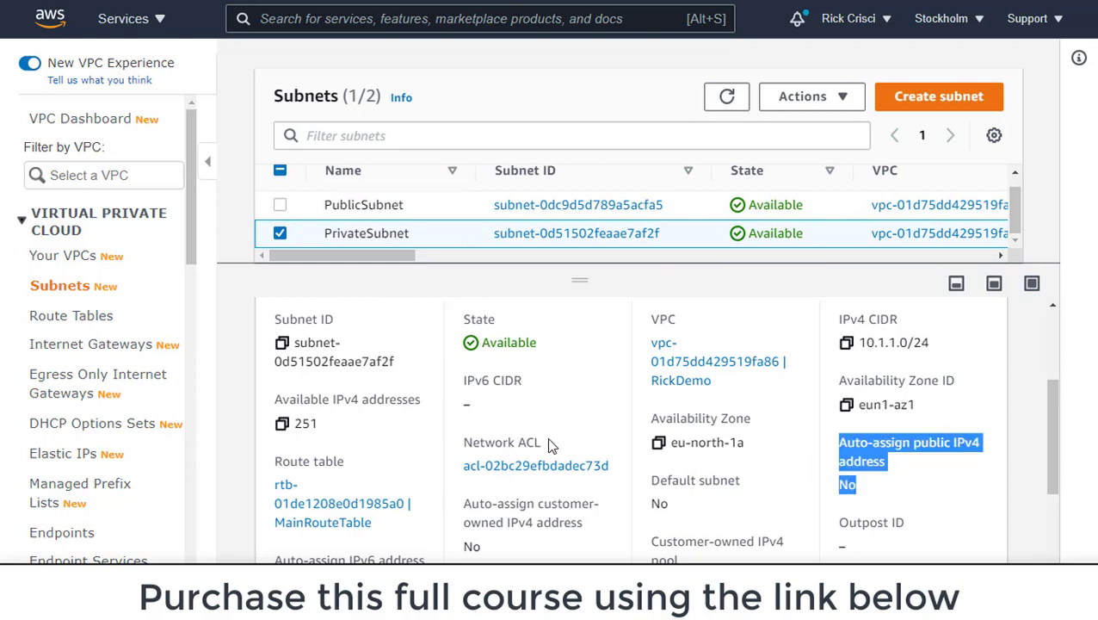
- Display the routes in the route table associated with PrivateSubnet
scroll(551, 445, up, 2)
scroll(550, 445, up, 2)
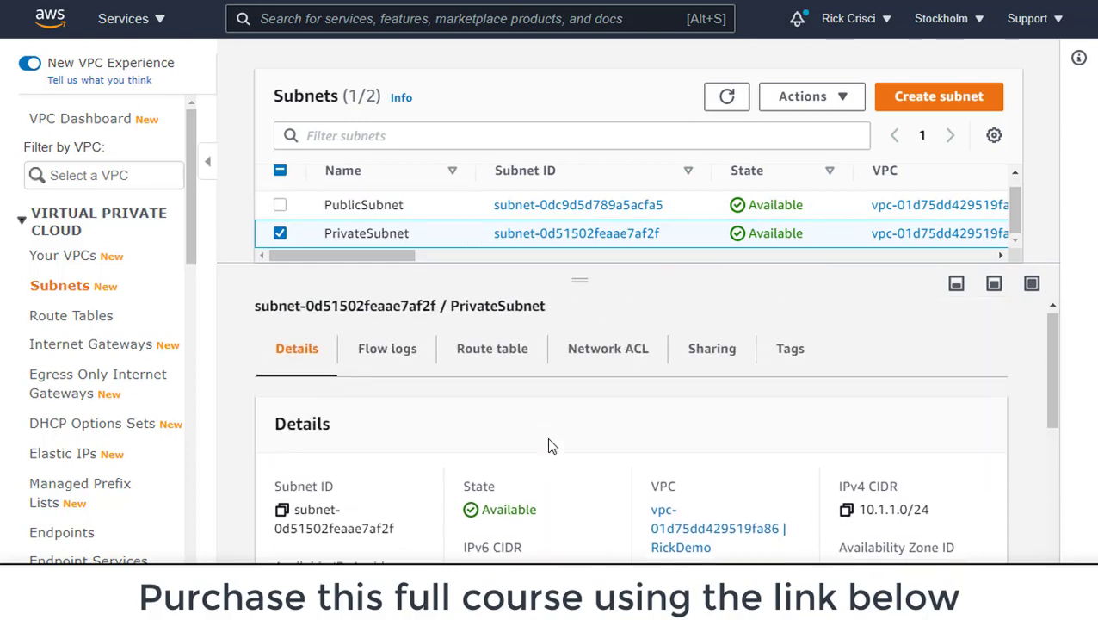
click(469, 366)
scroll(555, 439, down, 1)
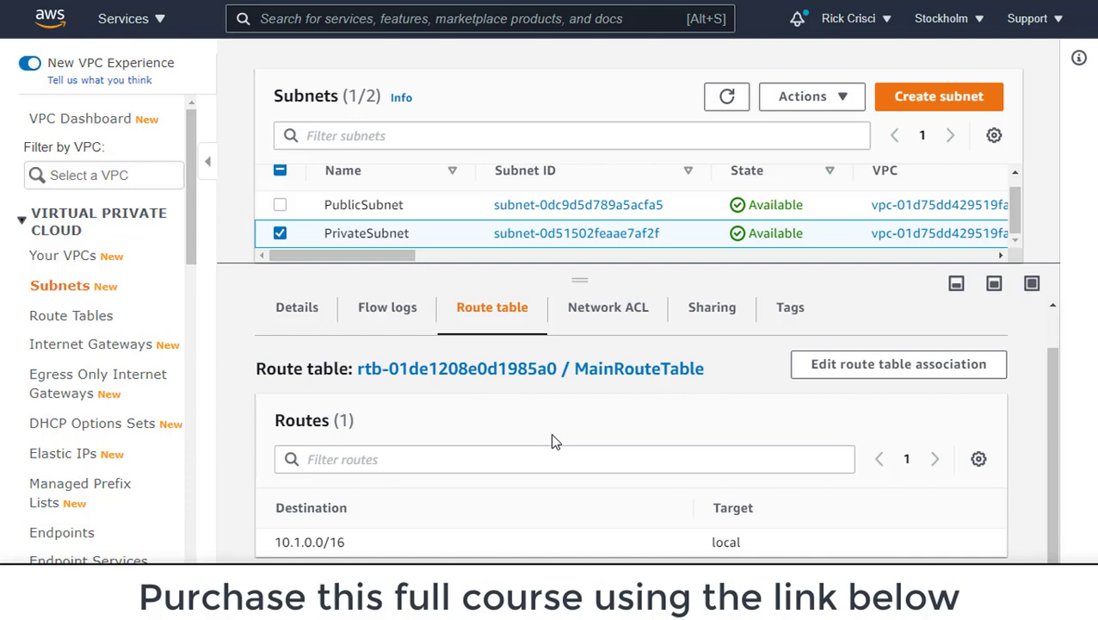
- Start a new NAT gateway, placing it in PublicSubnet and naming it RickDemoNAT
scroll(128, 439, down, 4)
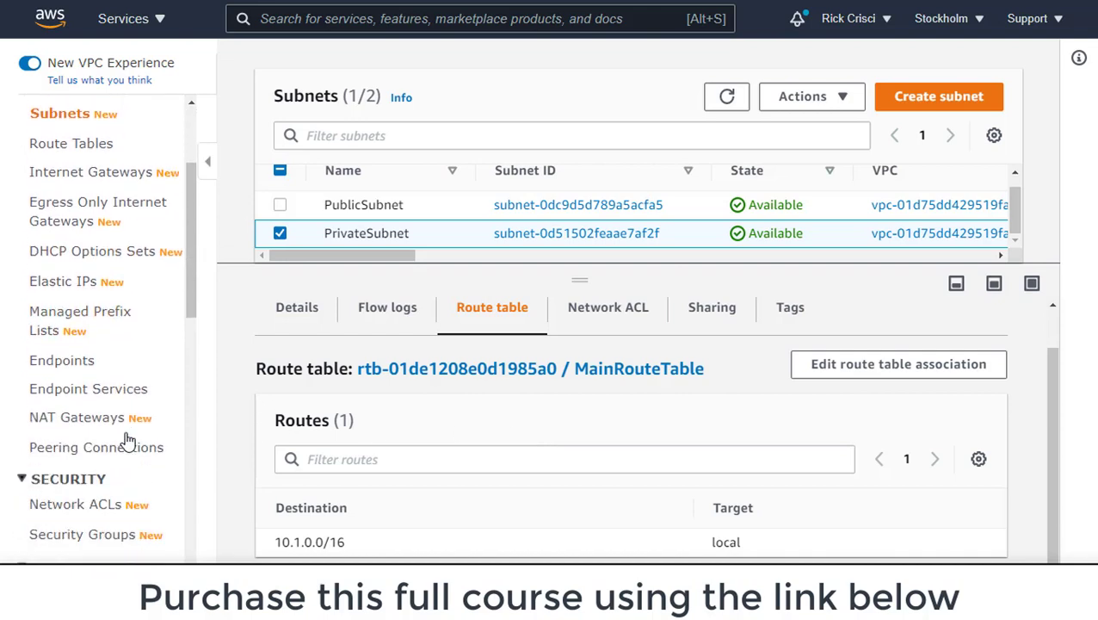
click(105, 423)
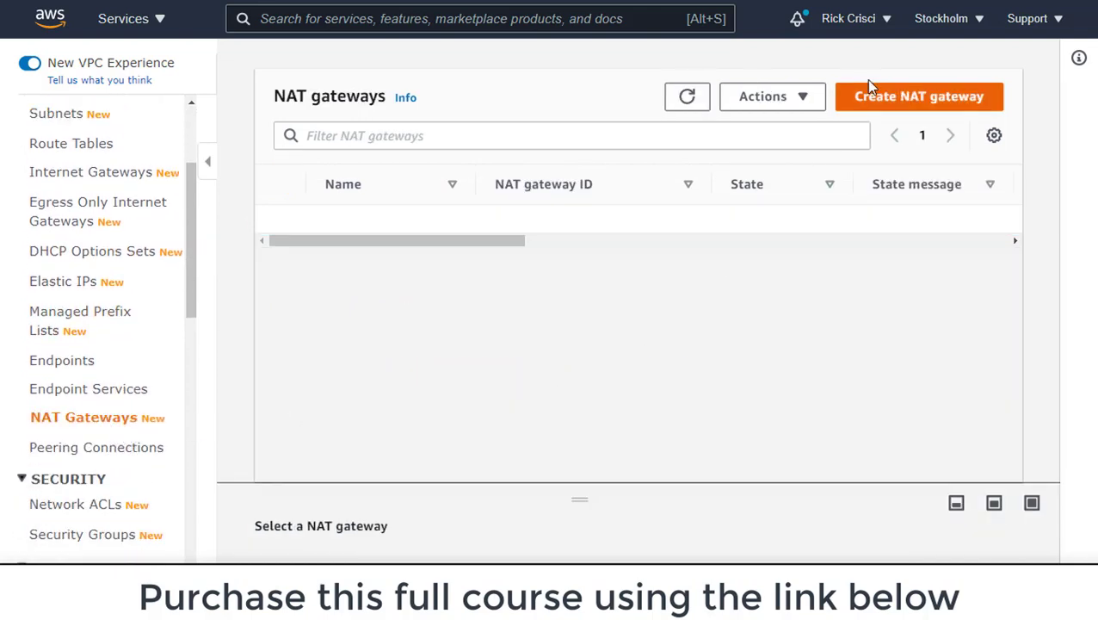
click(898, 101)
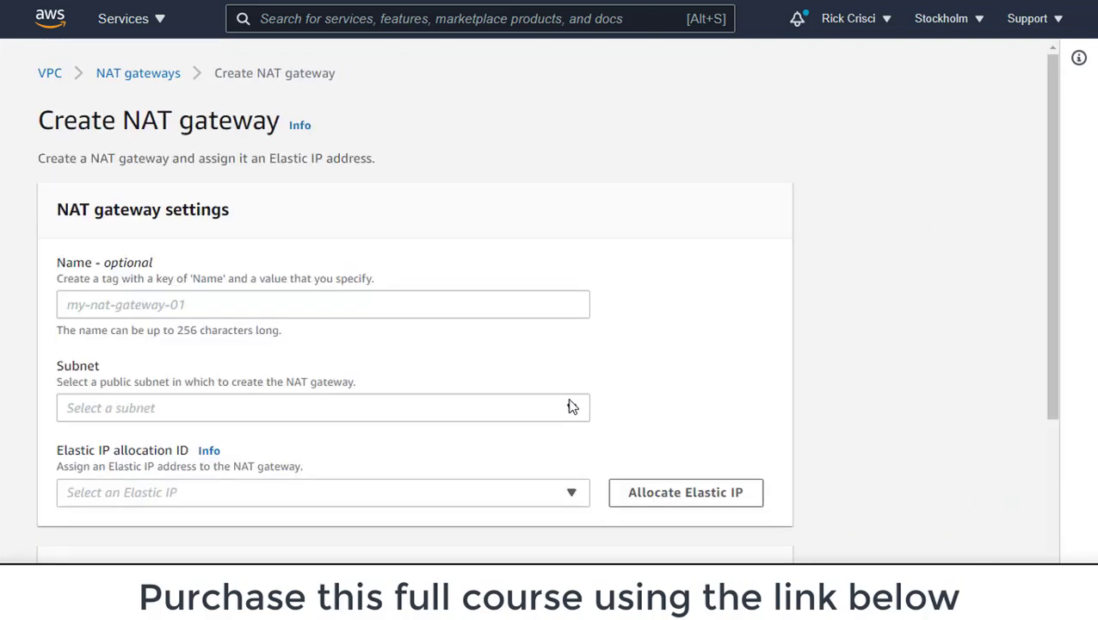
click(315, 308)
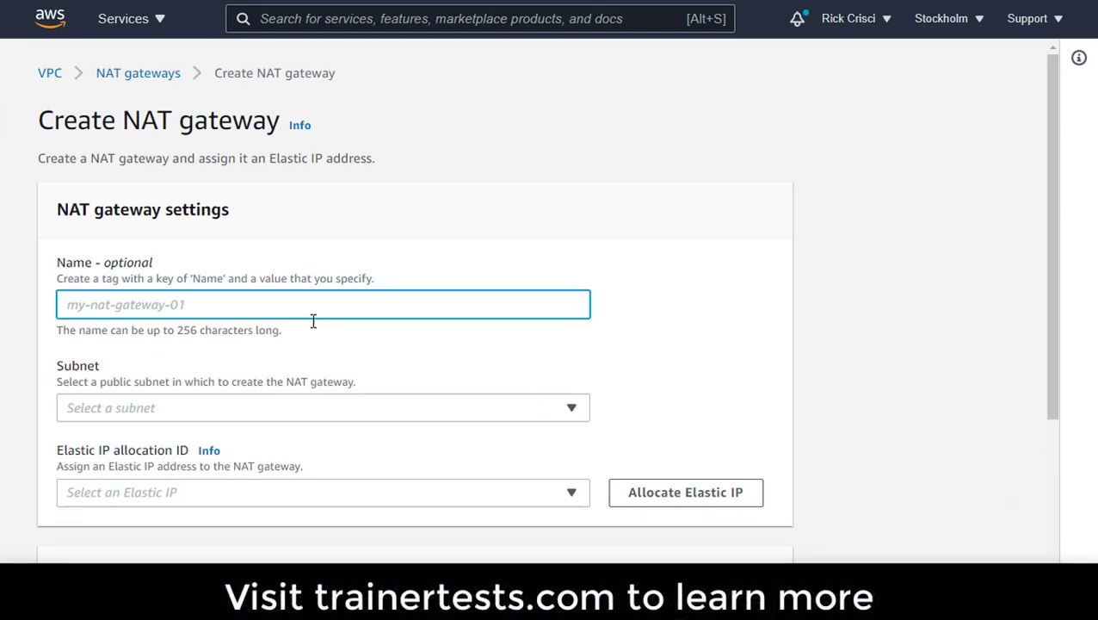
click(284, 417)
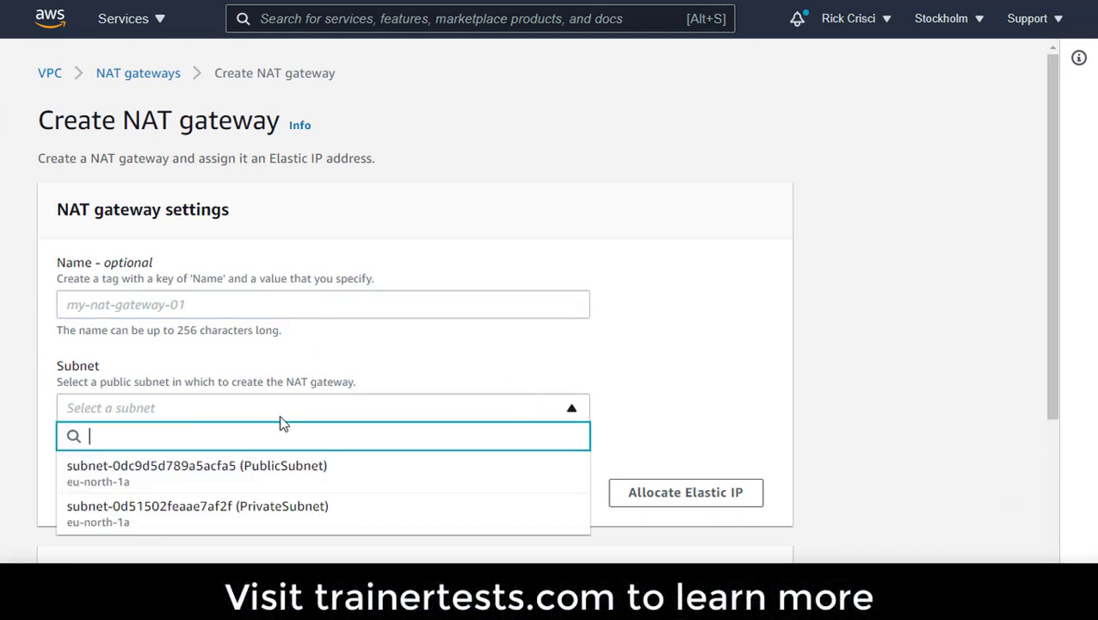
click(102, 476)
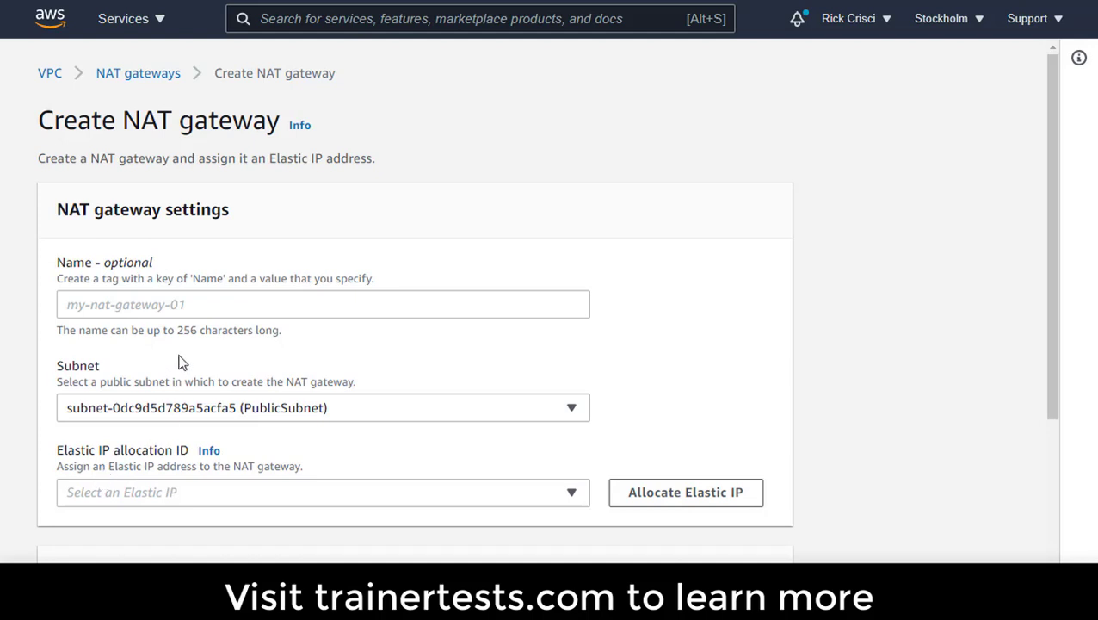
click(190, 300)
text(Rick)
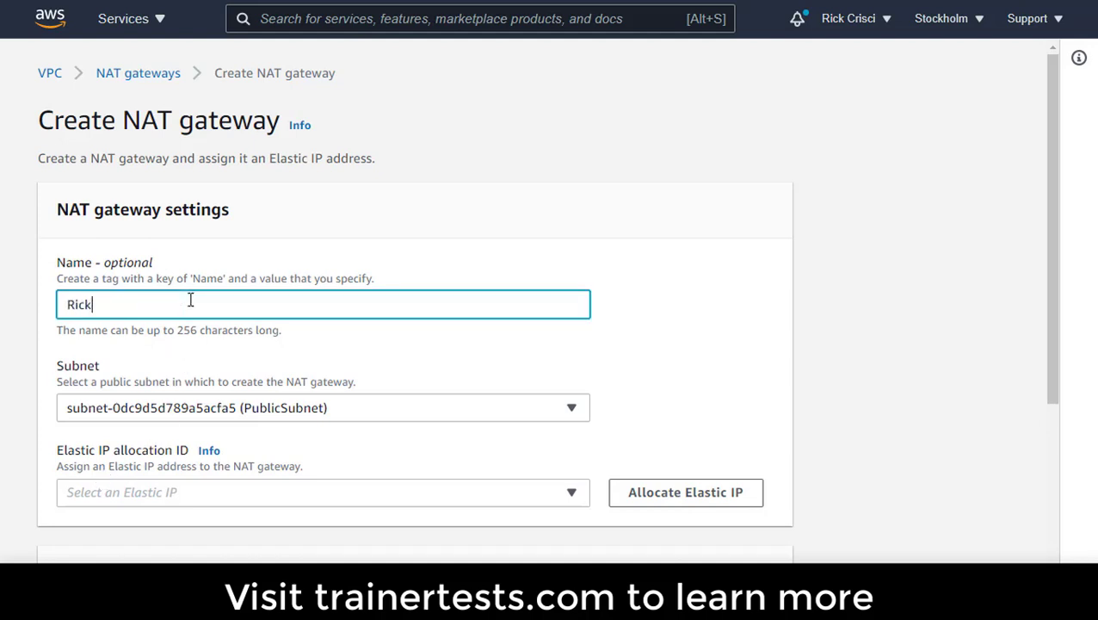
text(DemoNAT)
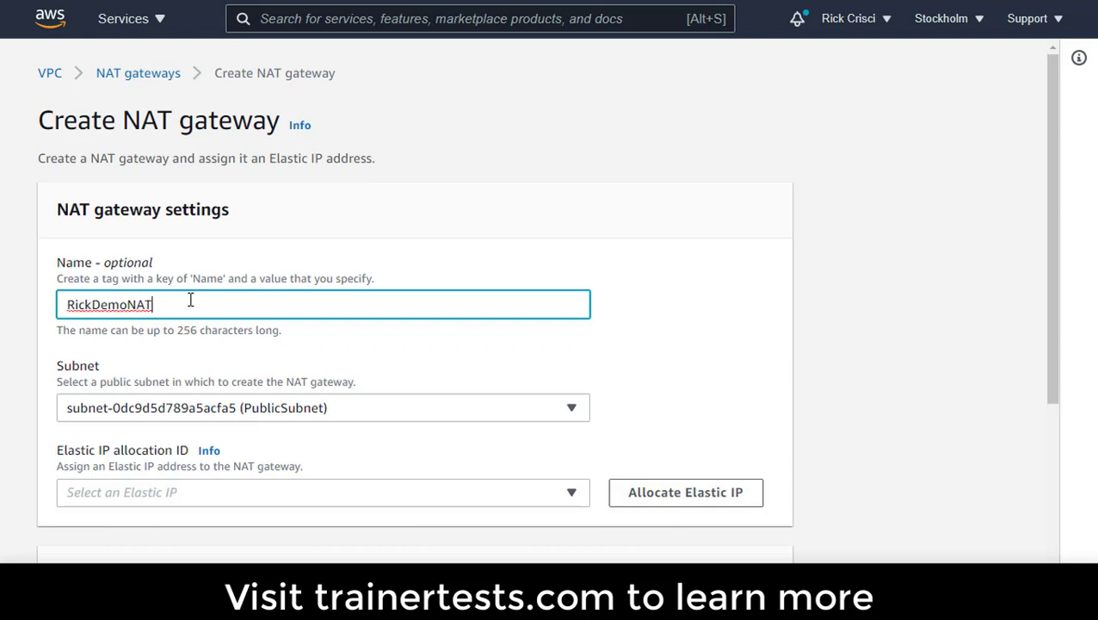
- Allocate a new Elastic IP address, assign it to the NAT gateway, and create the gateway
click(242, 492)
scroll(242, 492, down, 1)
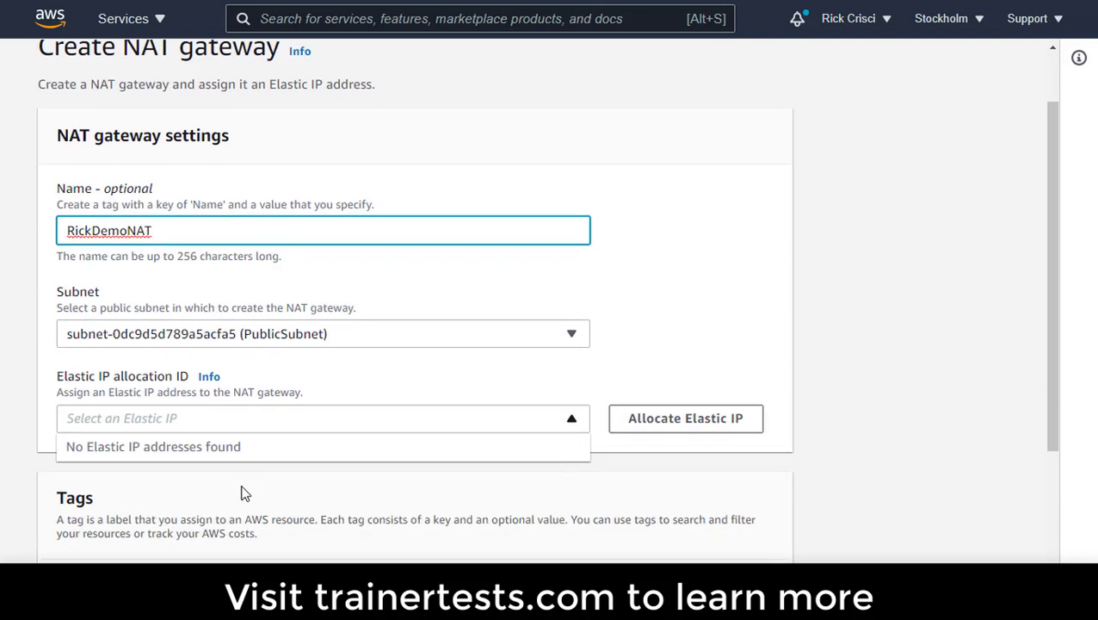
click(479, 415)
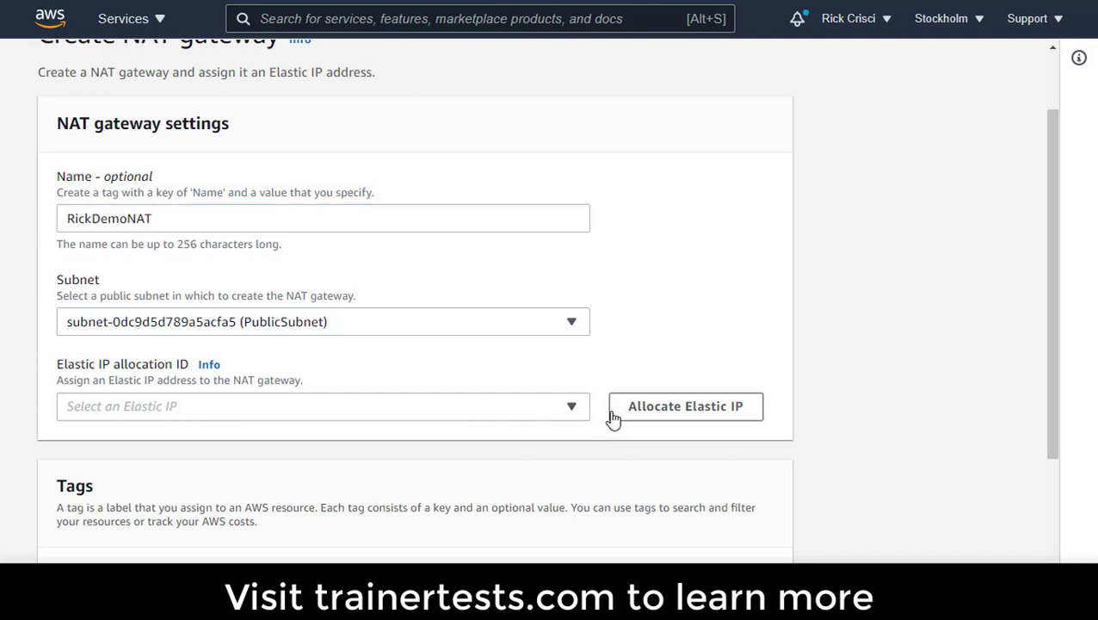
click(665, 416)
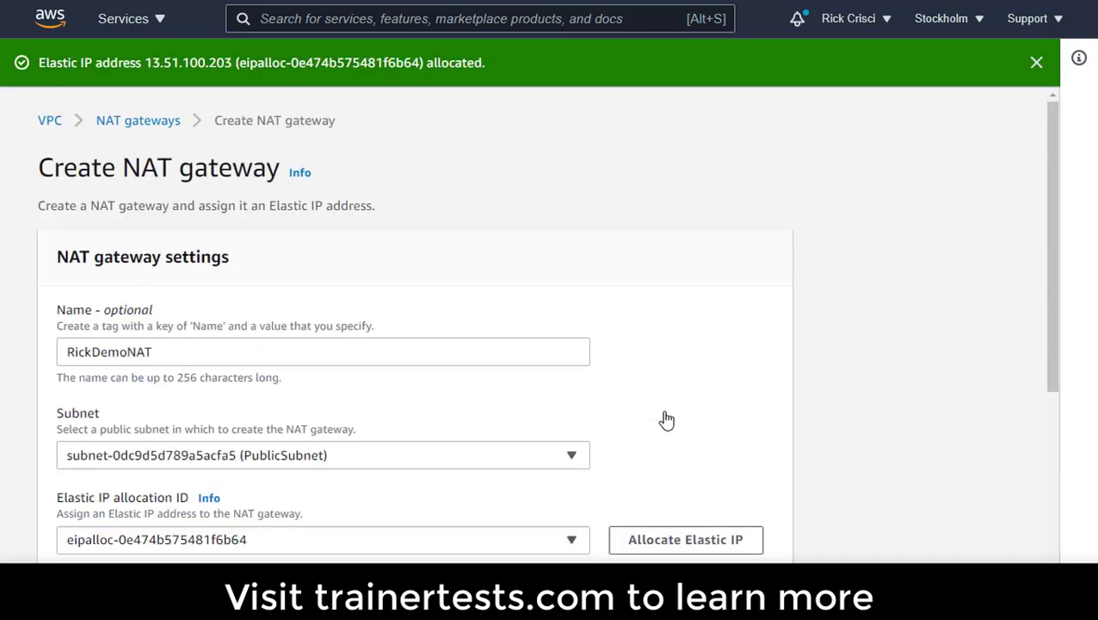
scroll(585, 443, down, 2)
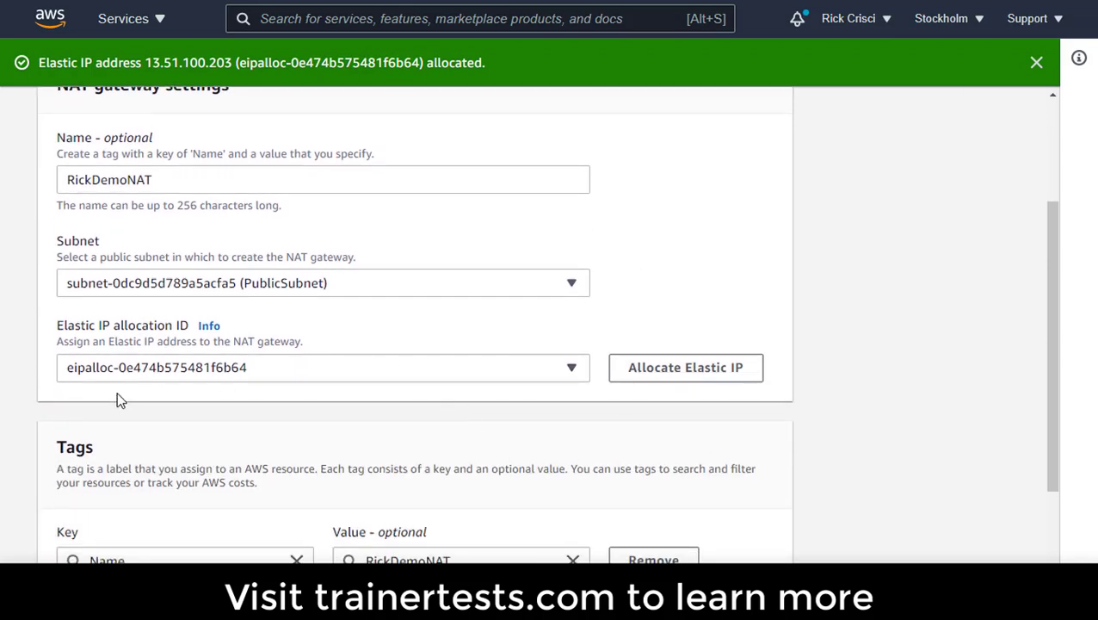
click(279, 371)
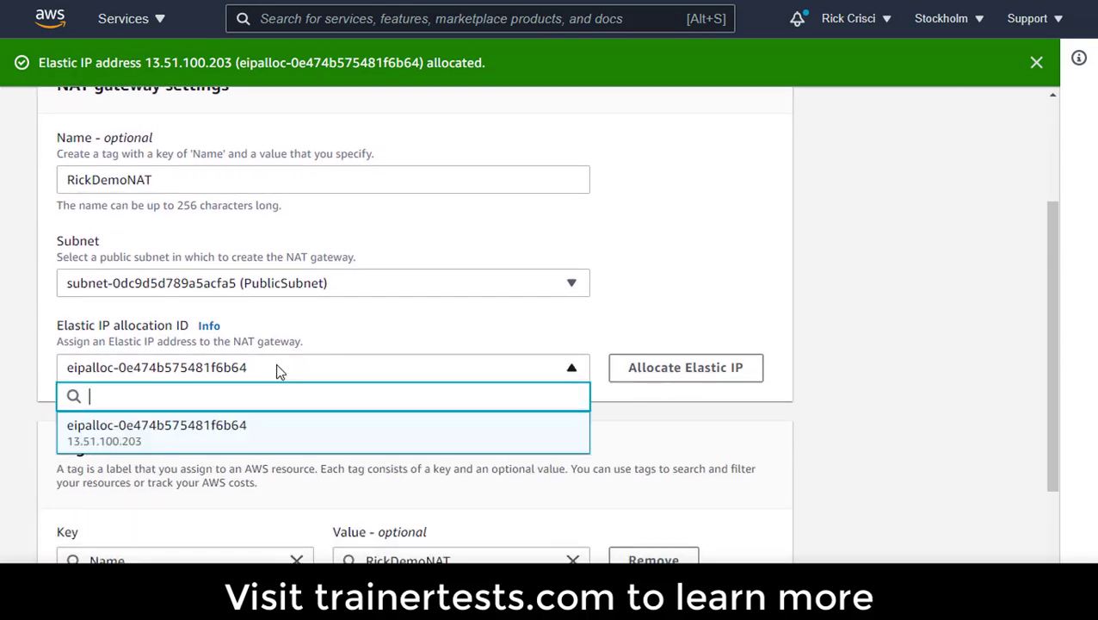
click(89, 448)
scroll(898, 406, down, 3)
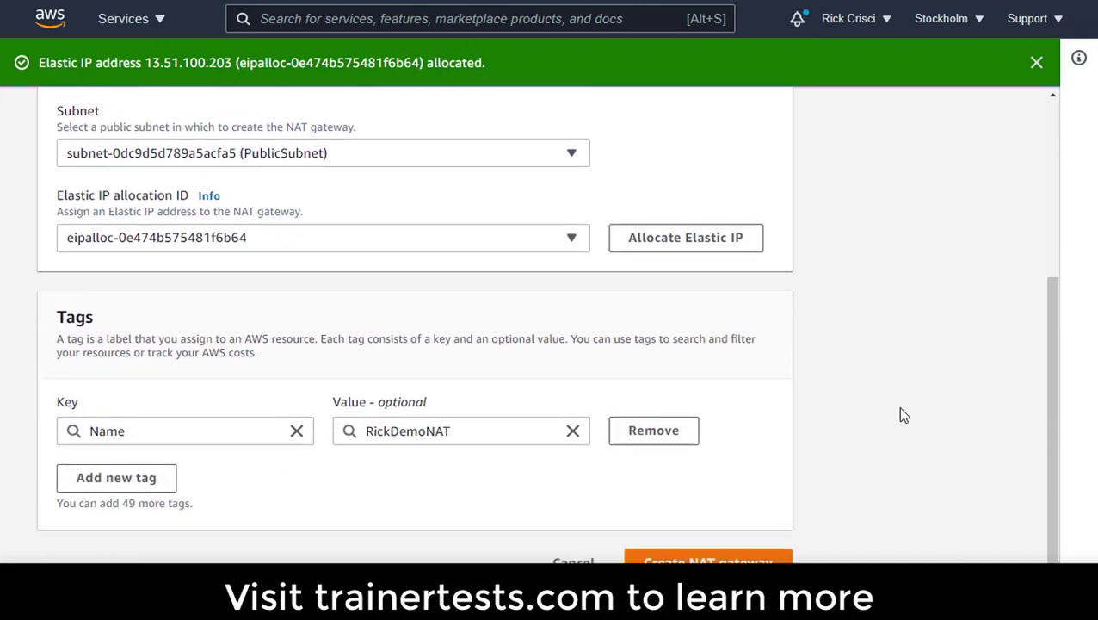
click(788, 546)
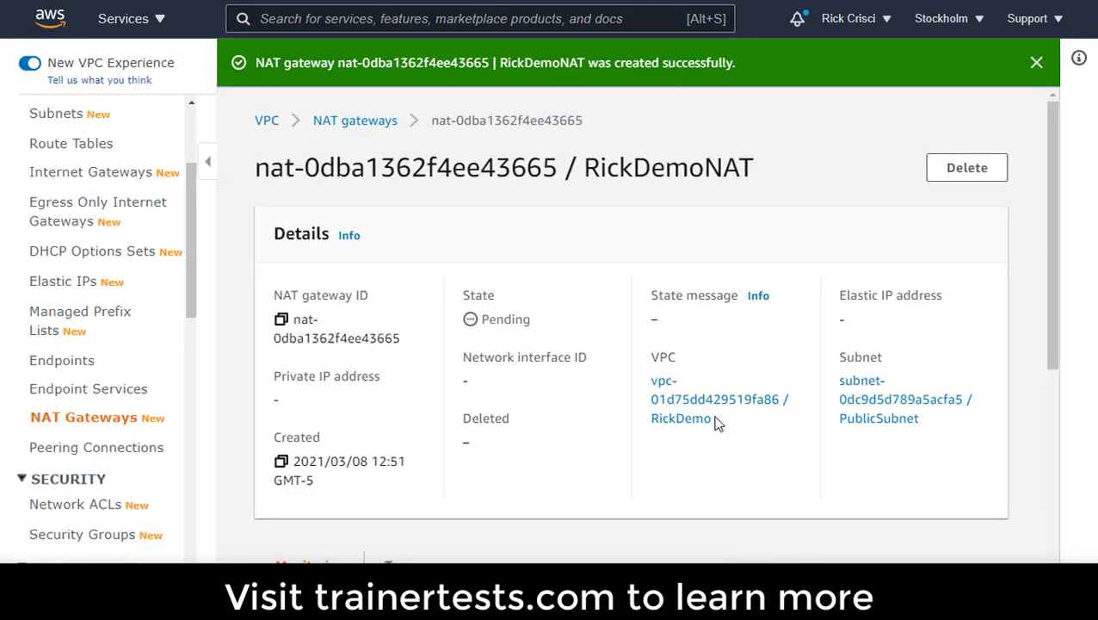
- Review the new NAT gateway's details and monitoring section, and dismiss the notification banner
scroll(557, 475, down, 5)
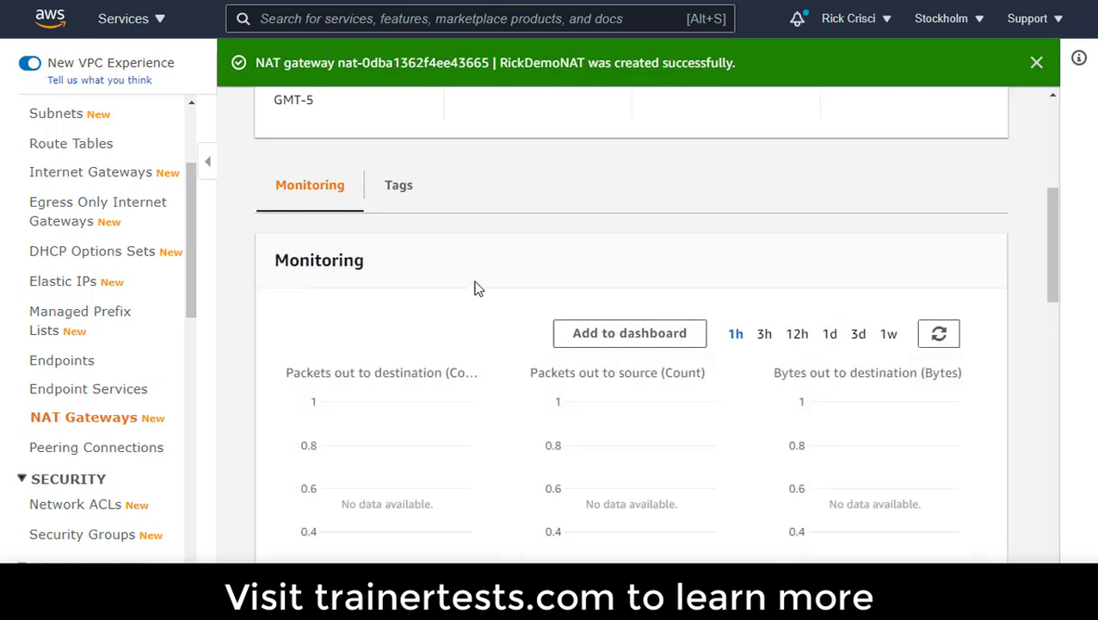
scroll(603, 211, up, 5)
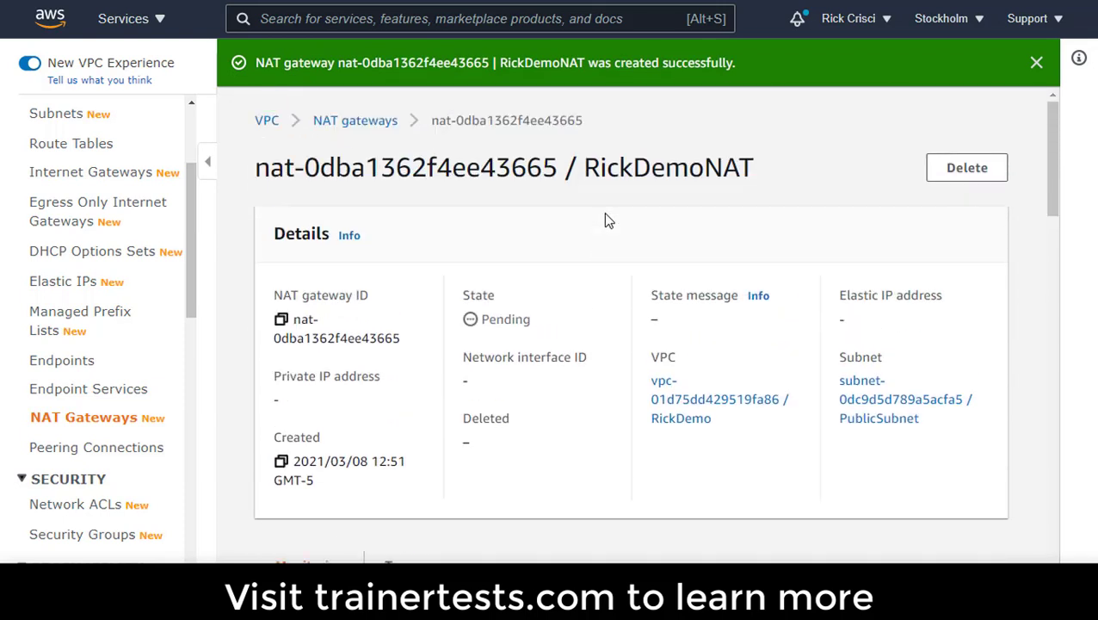
click(1037, 62)
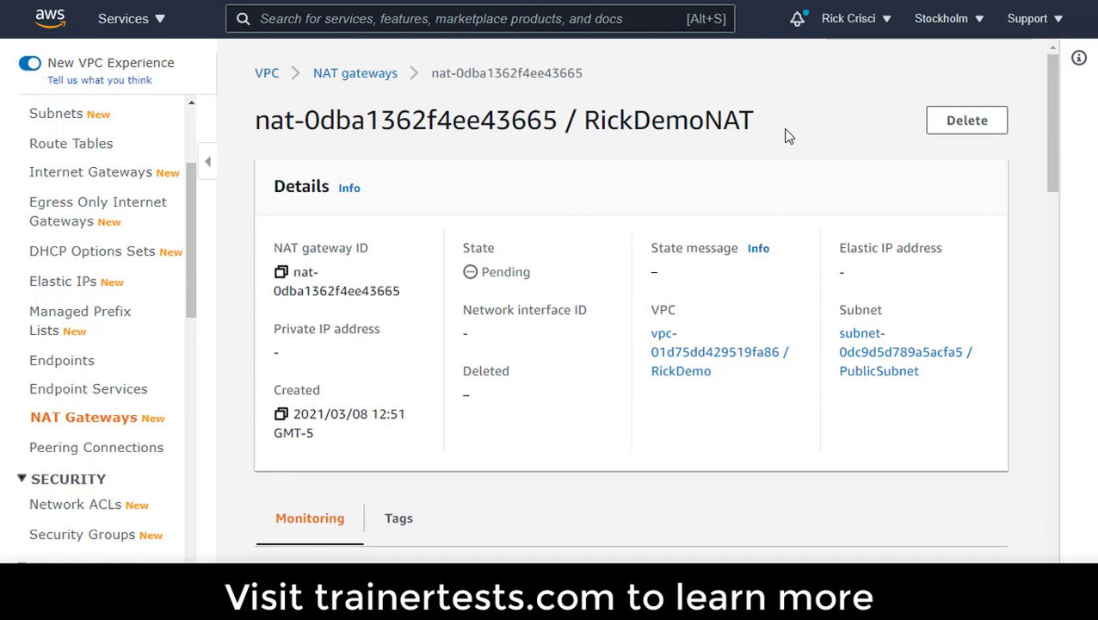
- Examine the routes in the main route table of the RickDemo VPC
click(54, 146)
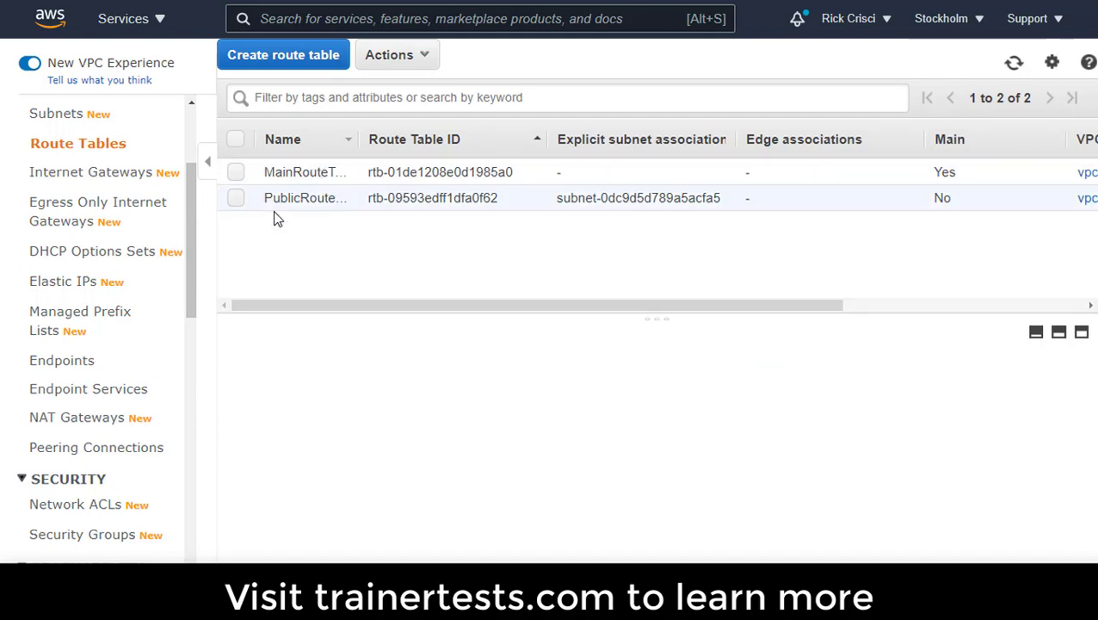
click(270, 172)
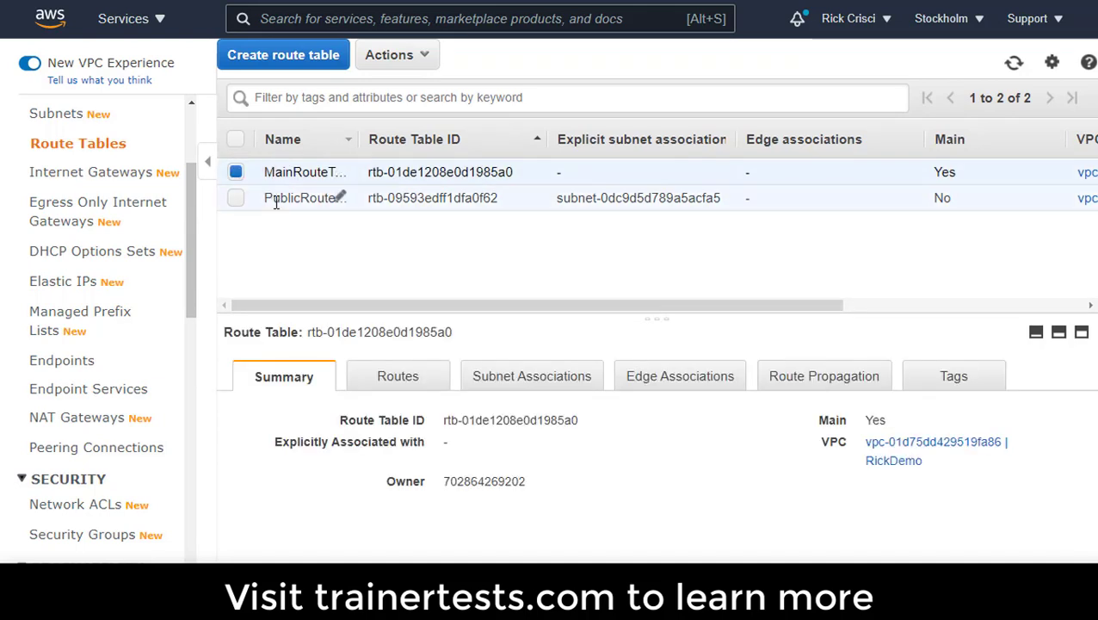
click(379, 377)
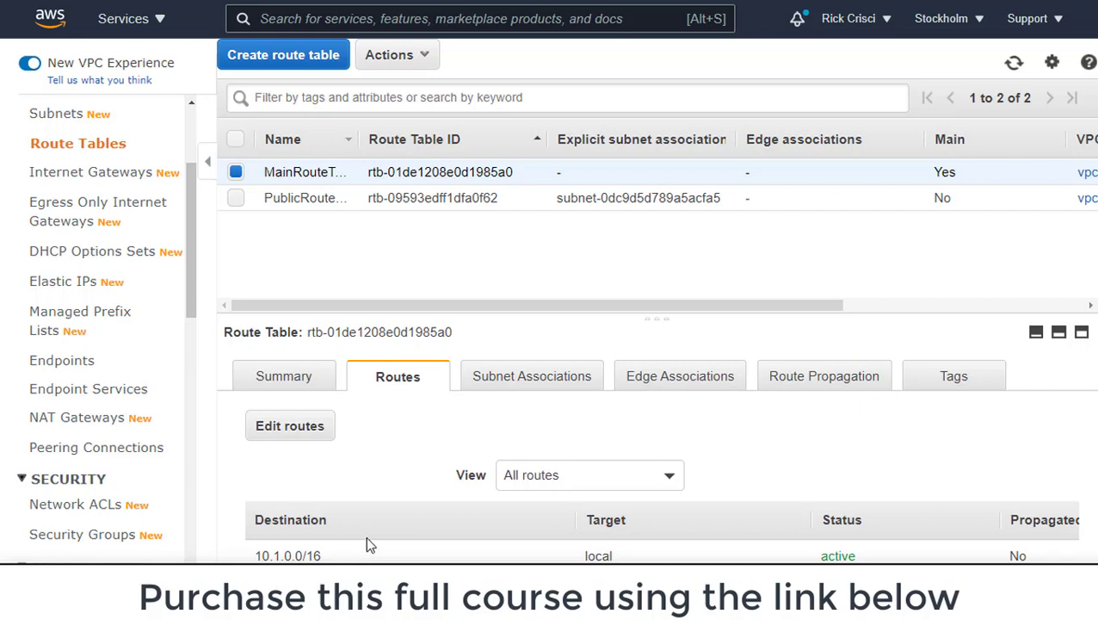
mouse_move(309, 176)
drag(257, 556, 856, 555)
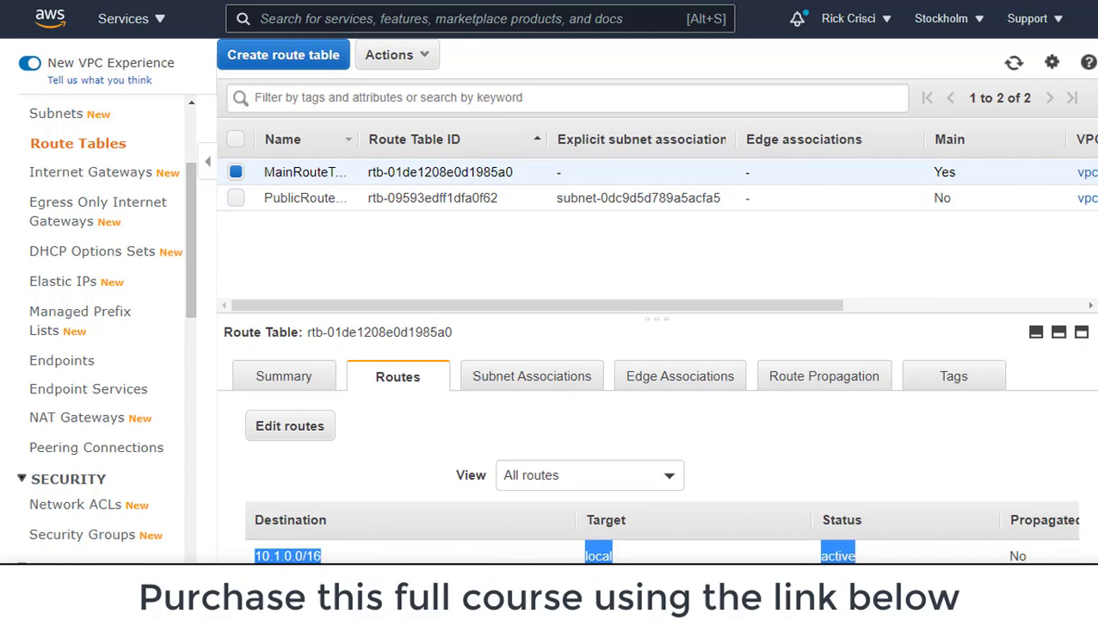
- Create a route table named PrivateSubnetNAT in the VPC vpc-01d75dd429519fa86
click(281, 55)
click(367, 179)
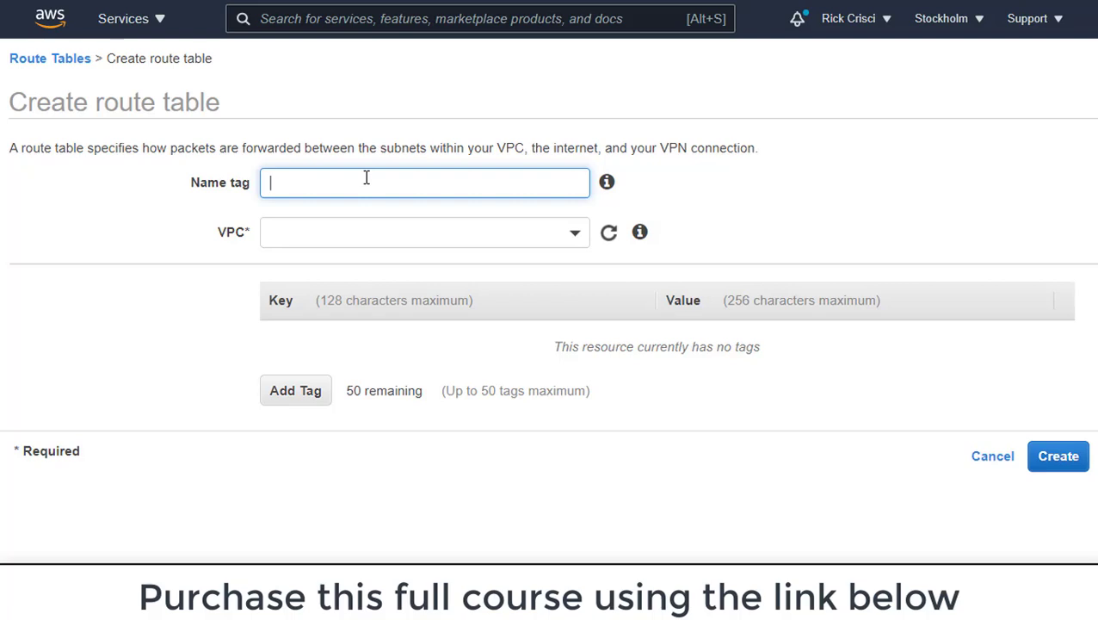
text(PrivateSubnetNAT)
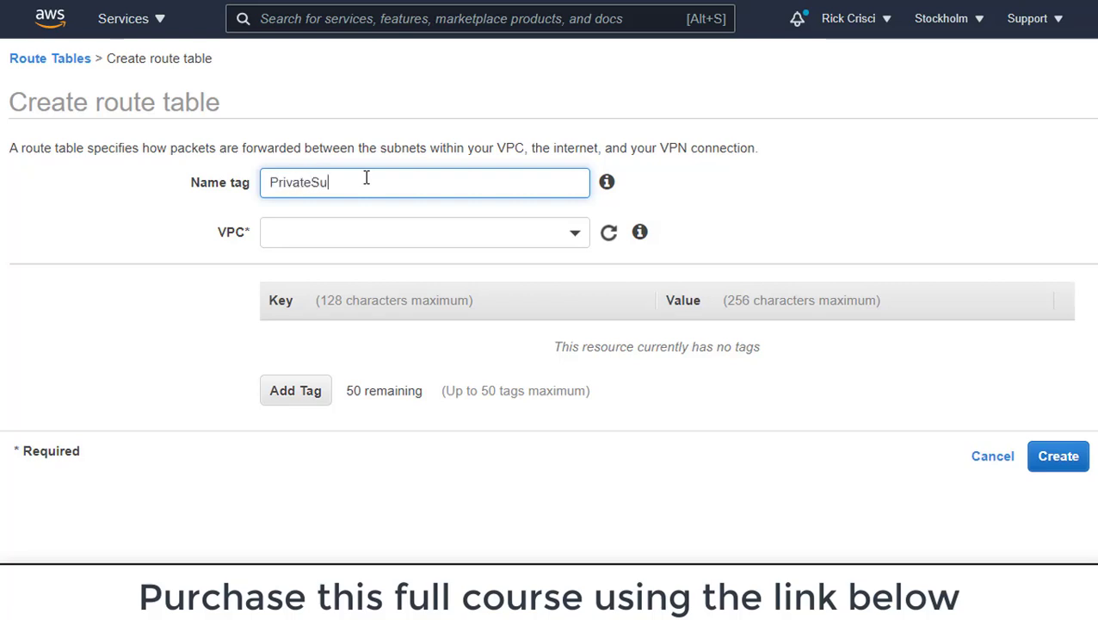
click(357, 224)
click(387, 314)
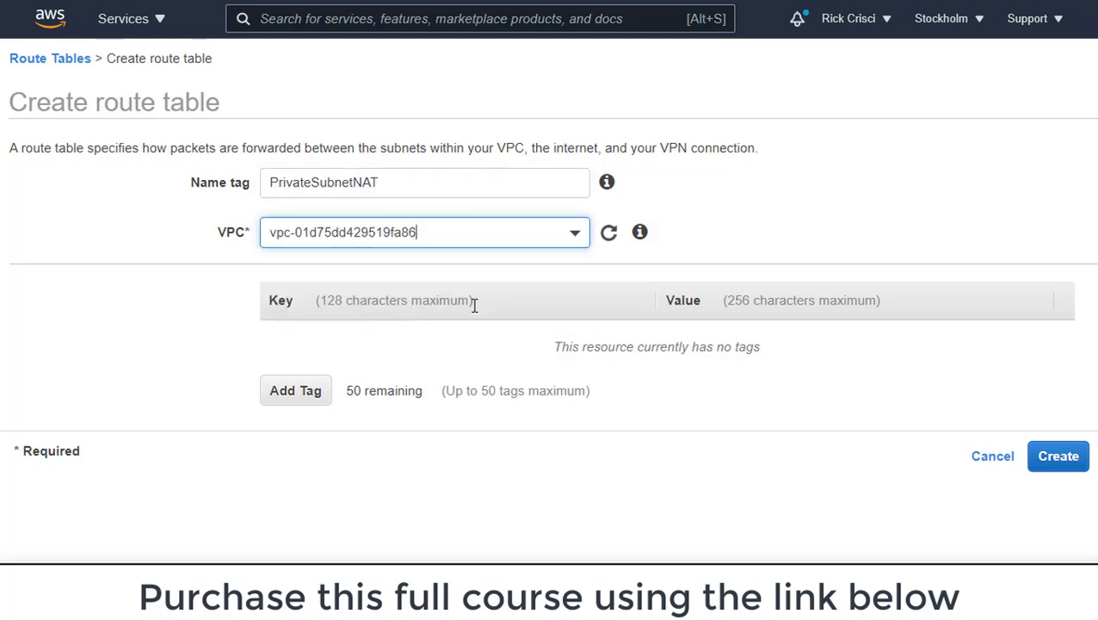
click(1040, 463)
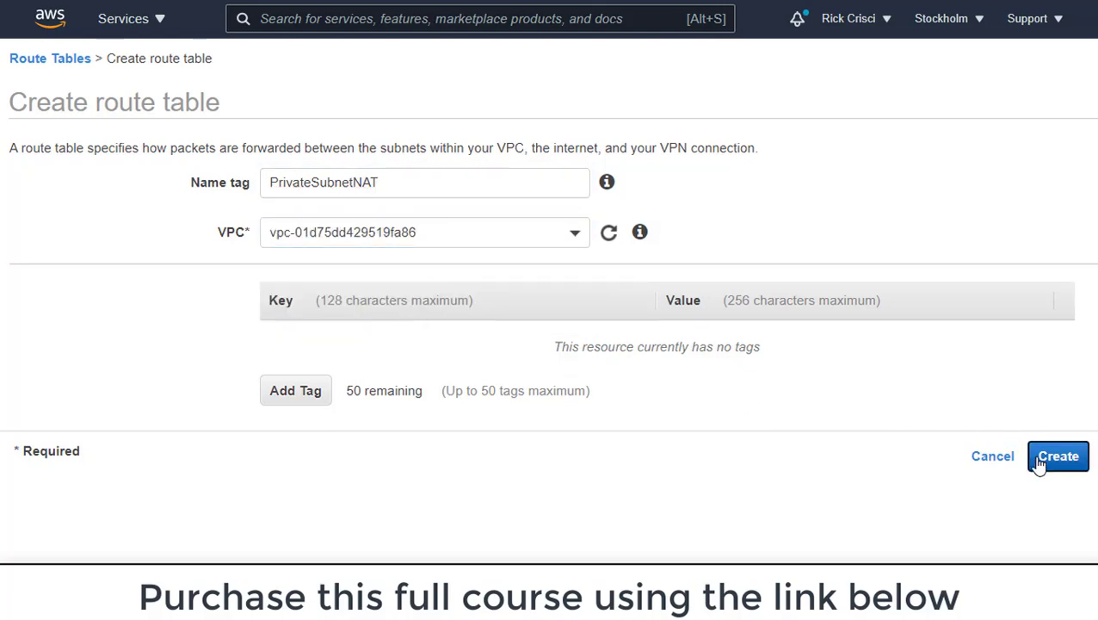
click(875, 279)
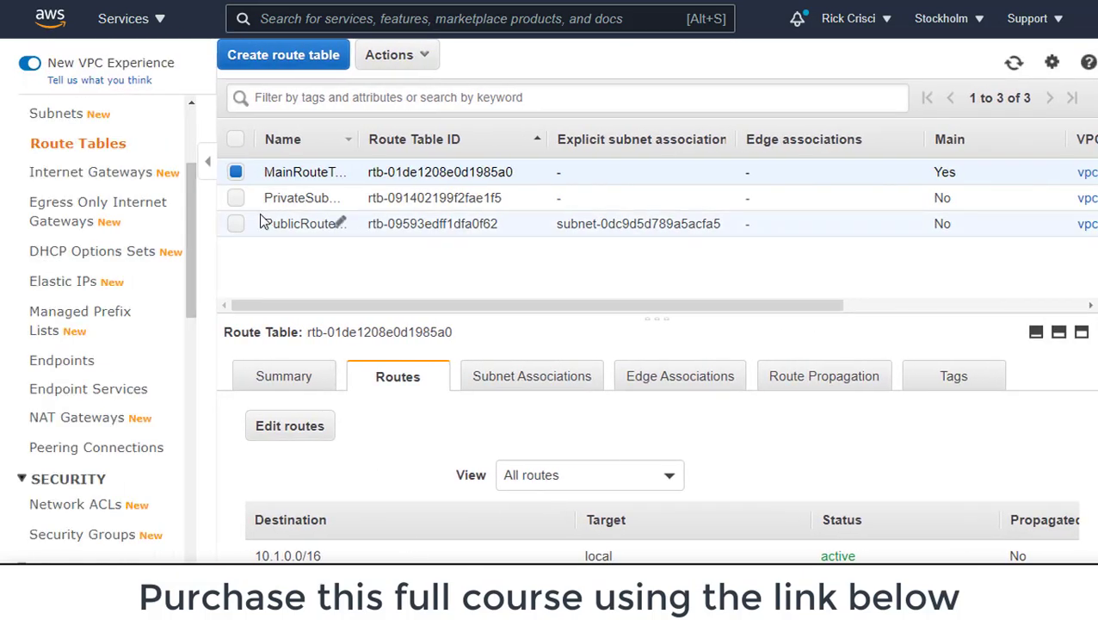
- Add a new route with destination 0.0.0.0/0 to the PrivateSubnetNAT route table
click(236, 198)
click(284, 197)
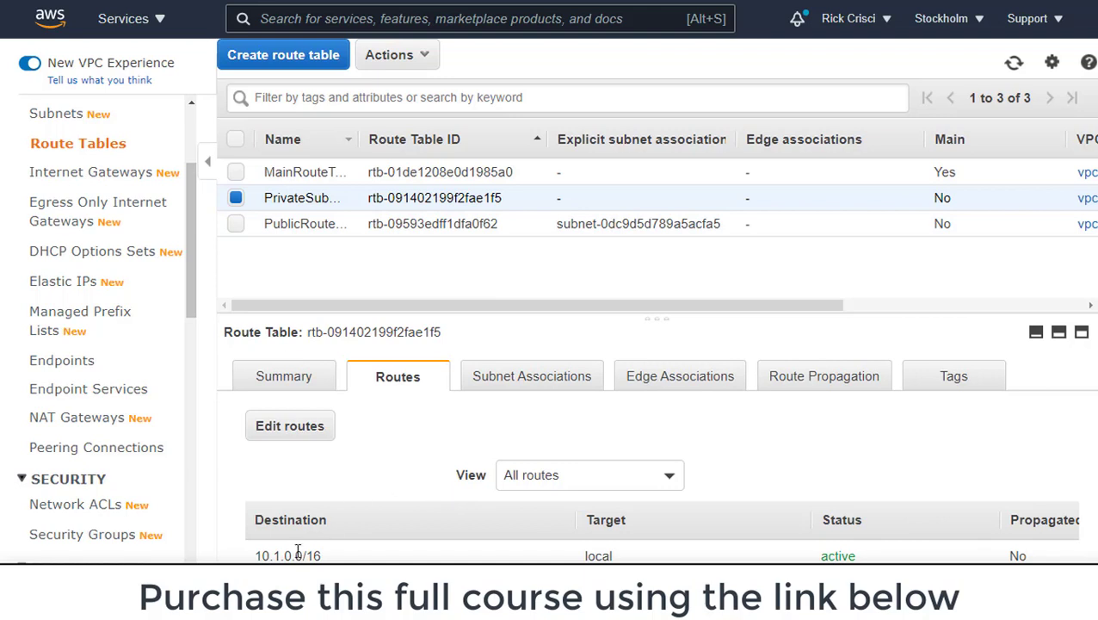
click(269, 422)
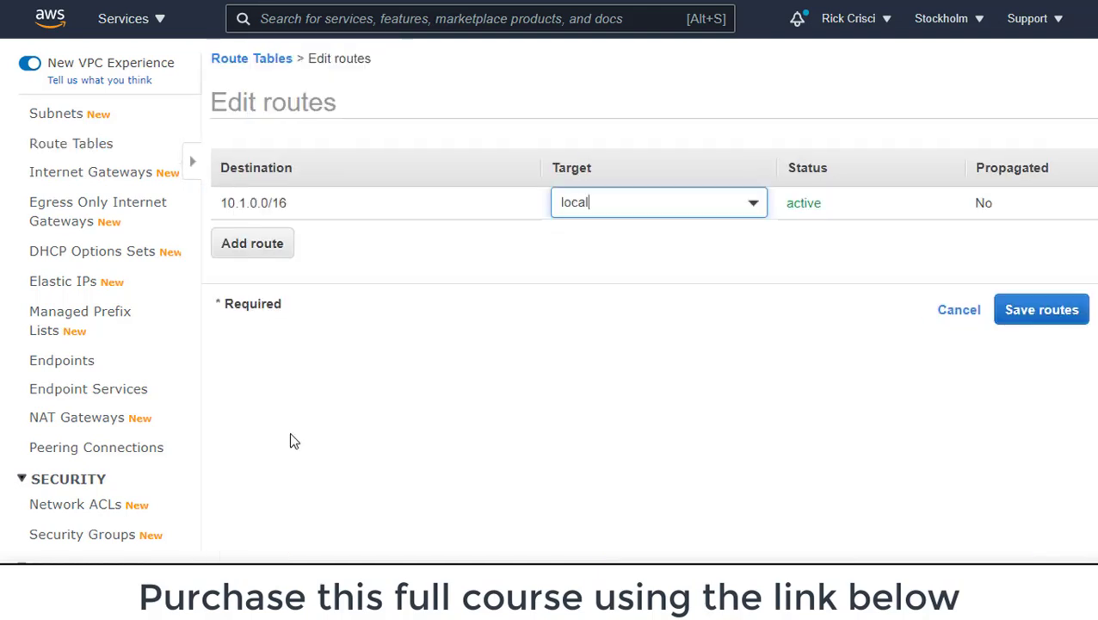
click(58, 248)
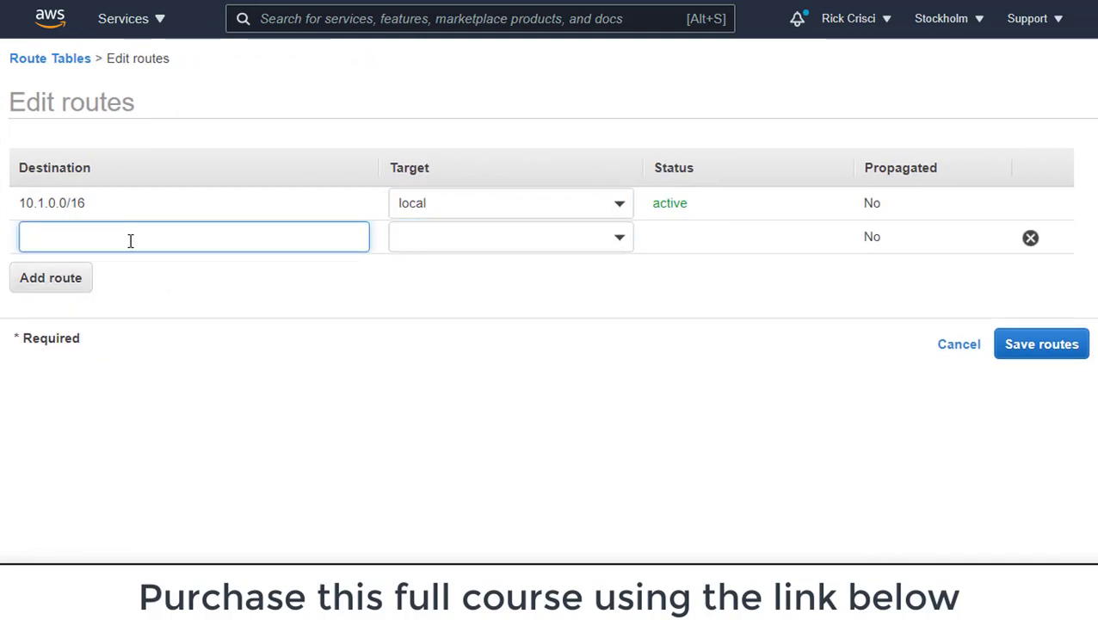
text(0.0.0.0)
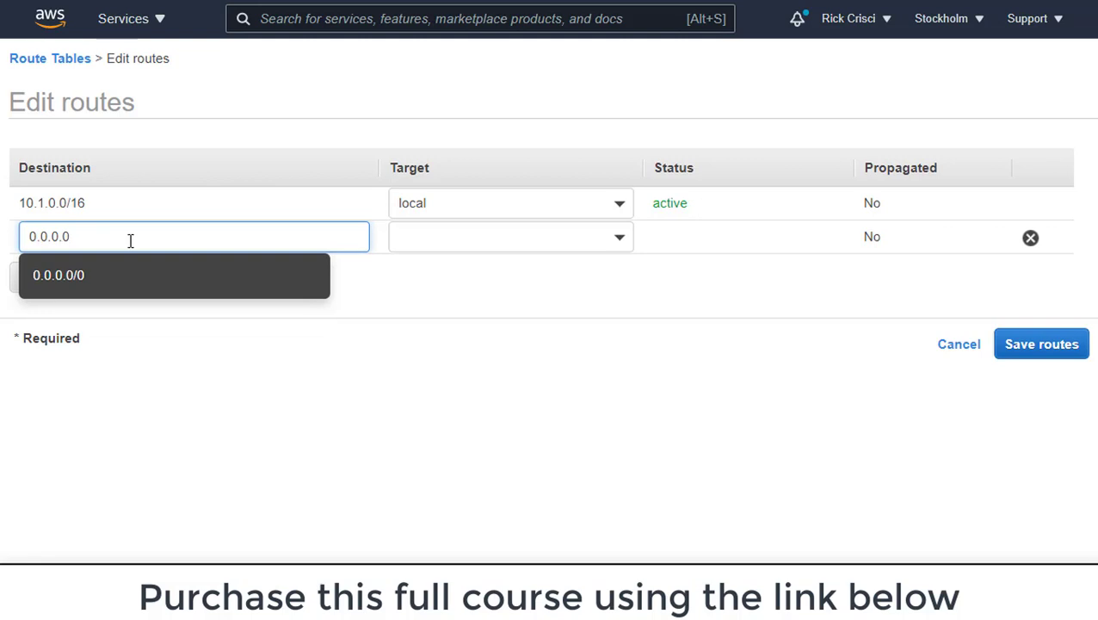
text(/0)
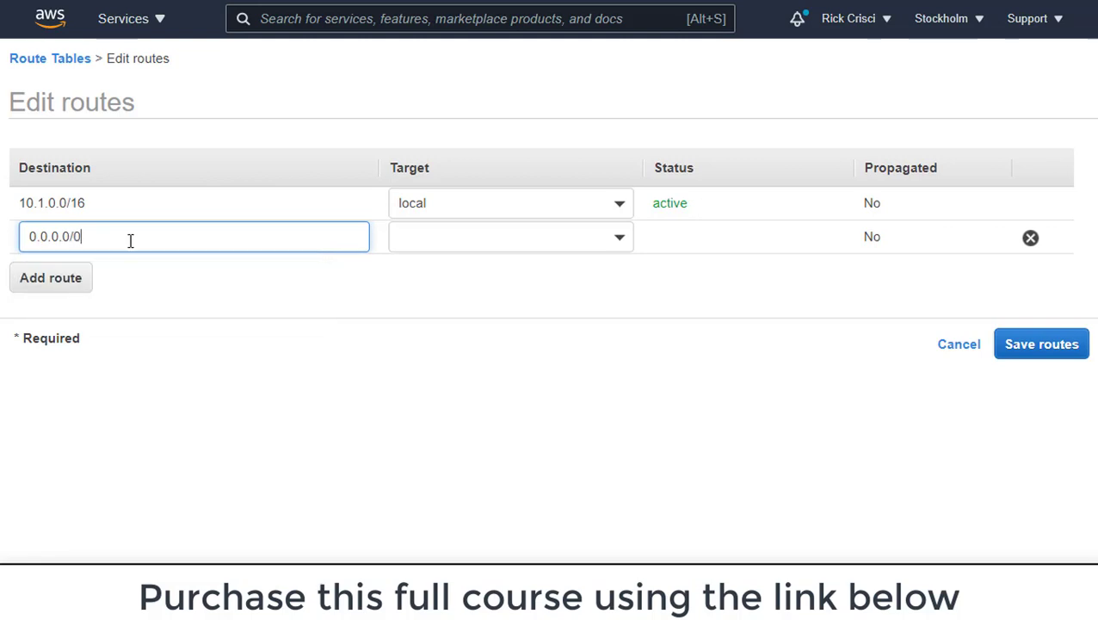
click(234, 303)
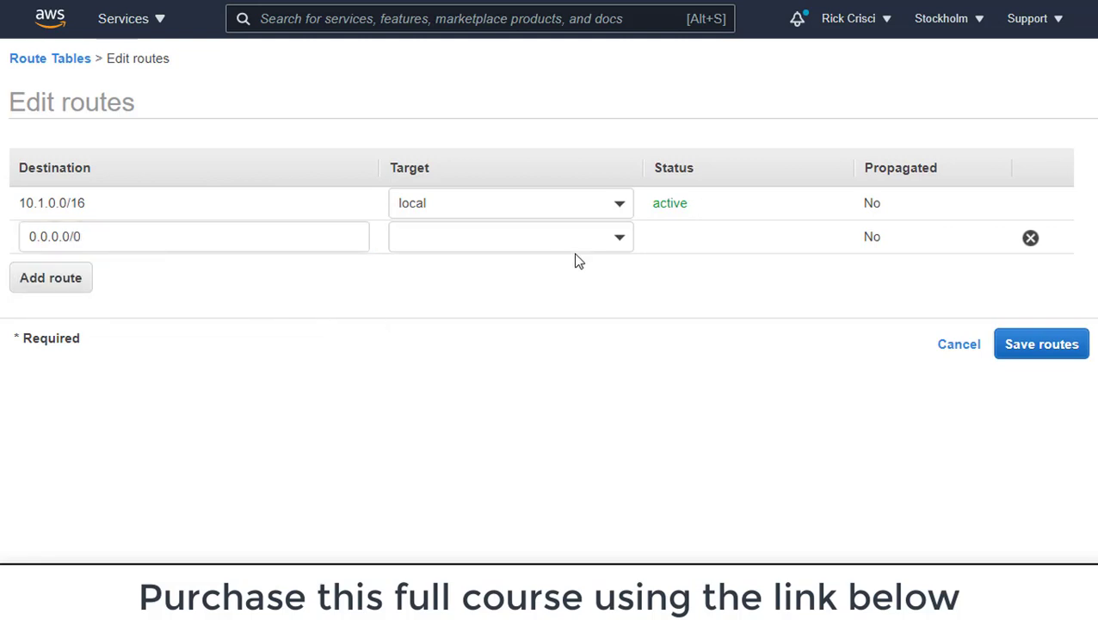
- Set the RickDemoNAT NAT gateway as the target of the 0.0.0.0/0 route, save the routes, and check the updated route list
click(621, 241)
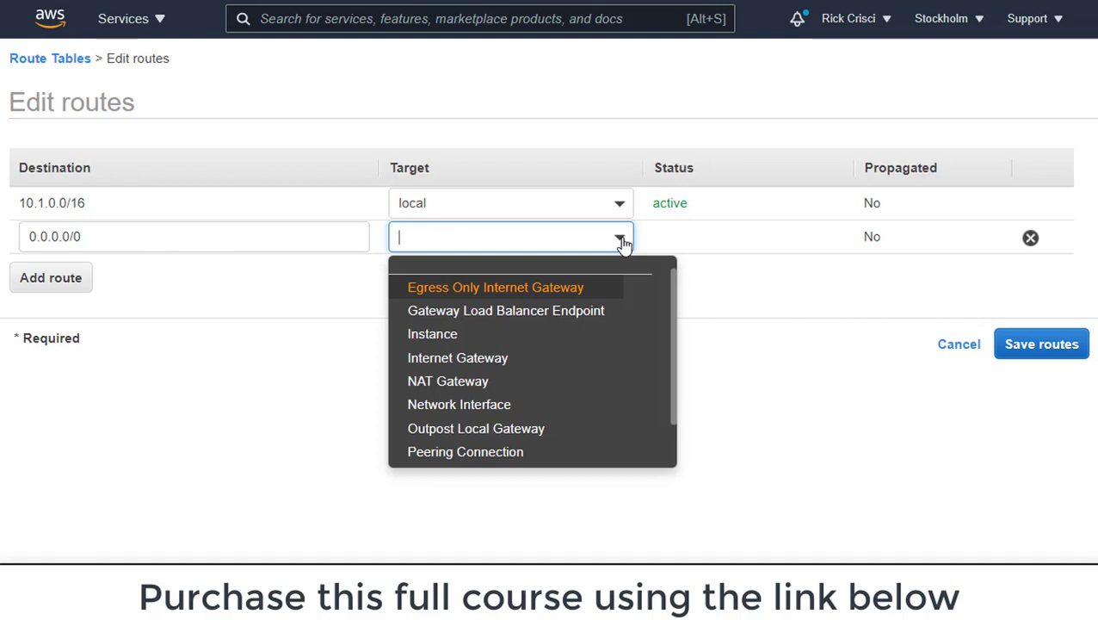
click(516, 380)
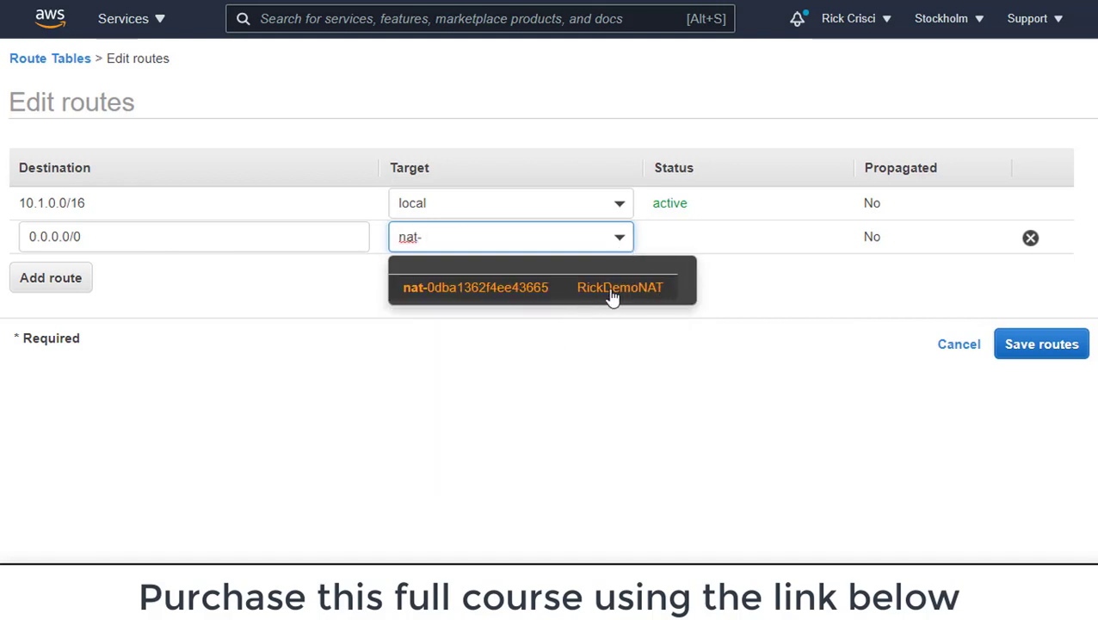
click(581, 295)
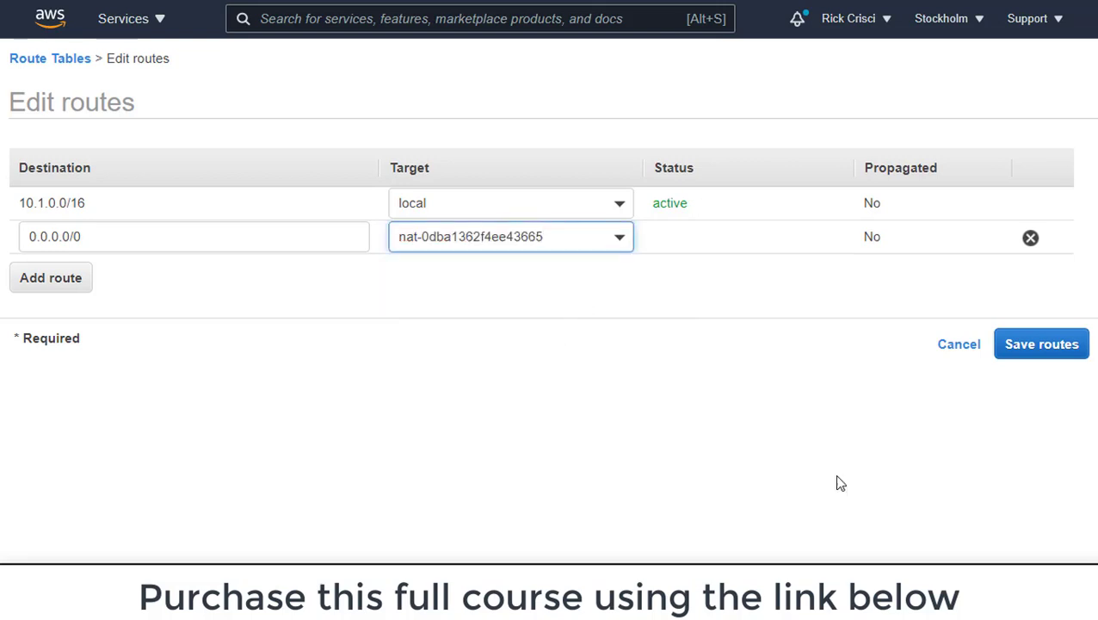
click(1026, 347)
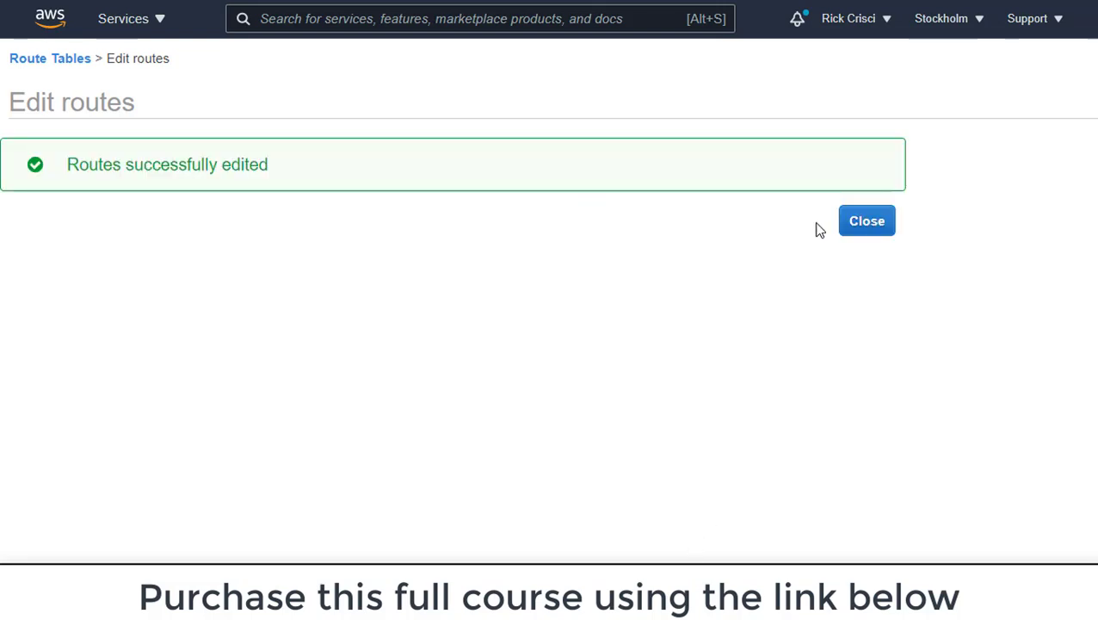
click(862, 222)
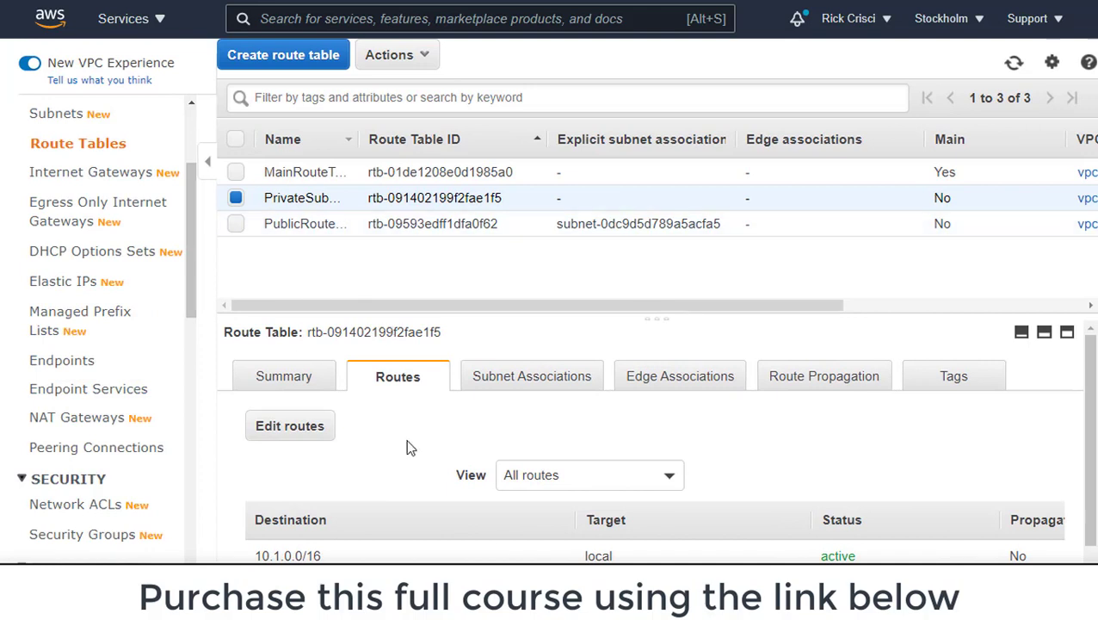
scroll(448, 507, down, 1)
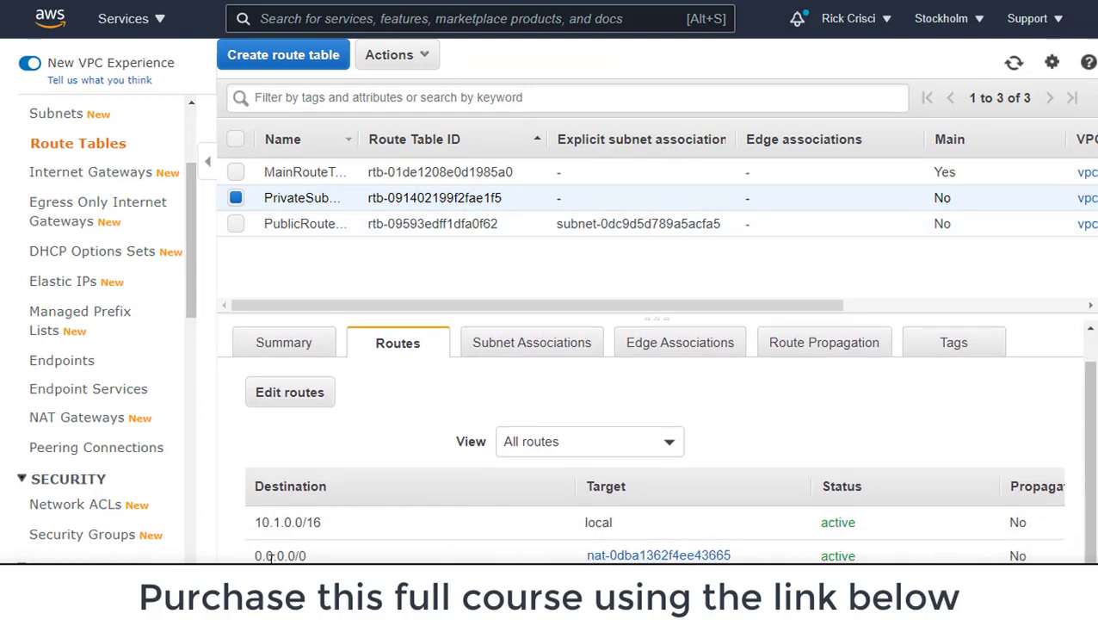
drag(255, 556, 353, 559)
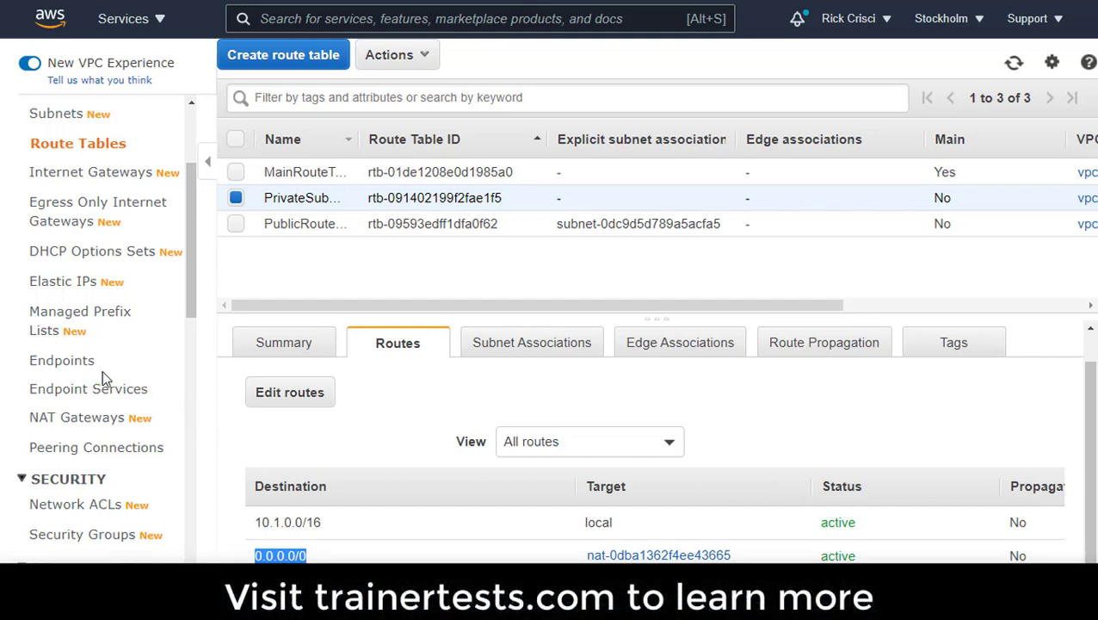
- Examine the route table and routes currently associated with PrivateSubnet
scroll(105, 361, up, 2)
click(74, 286)
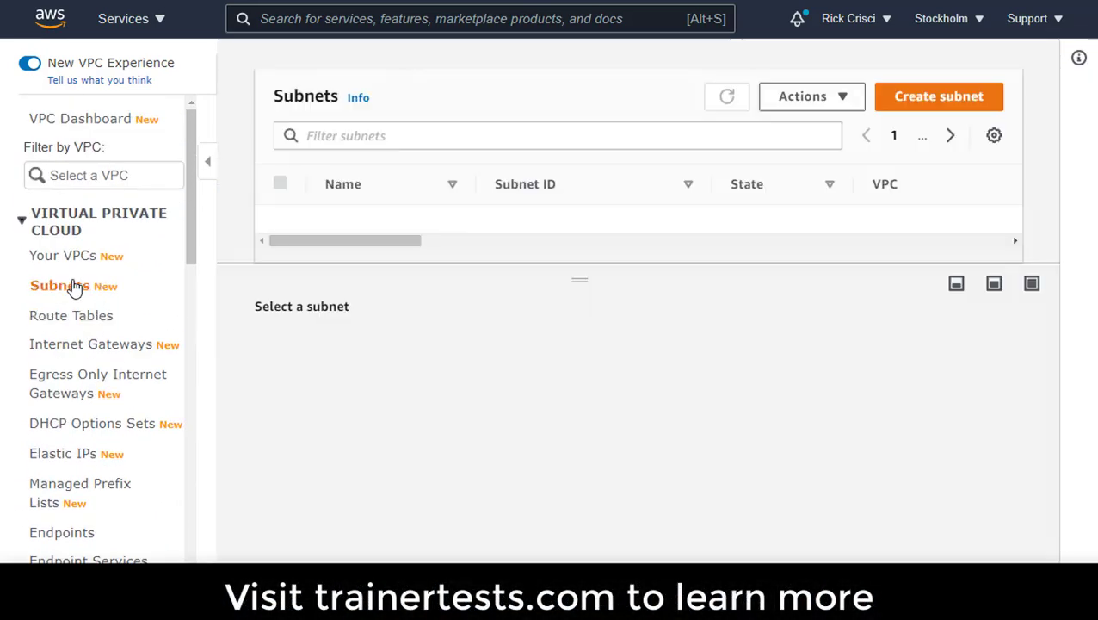
click(313, 246)
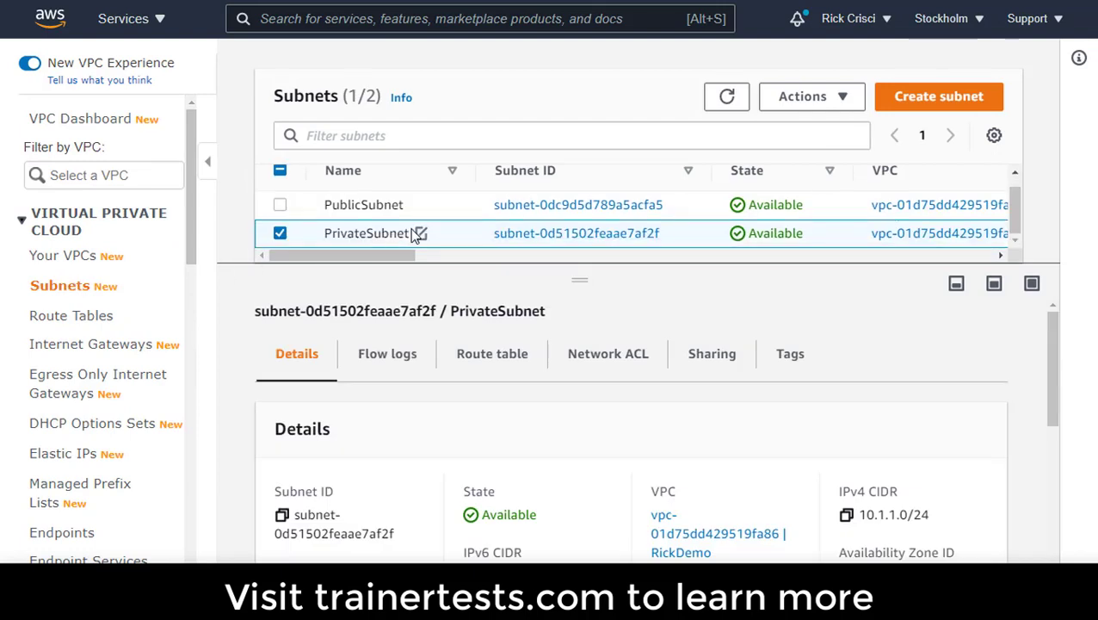
click(485, 365)
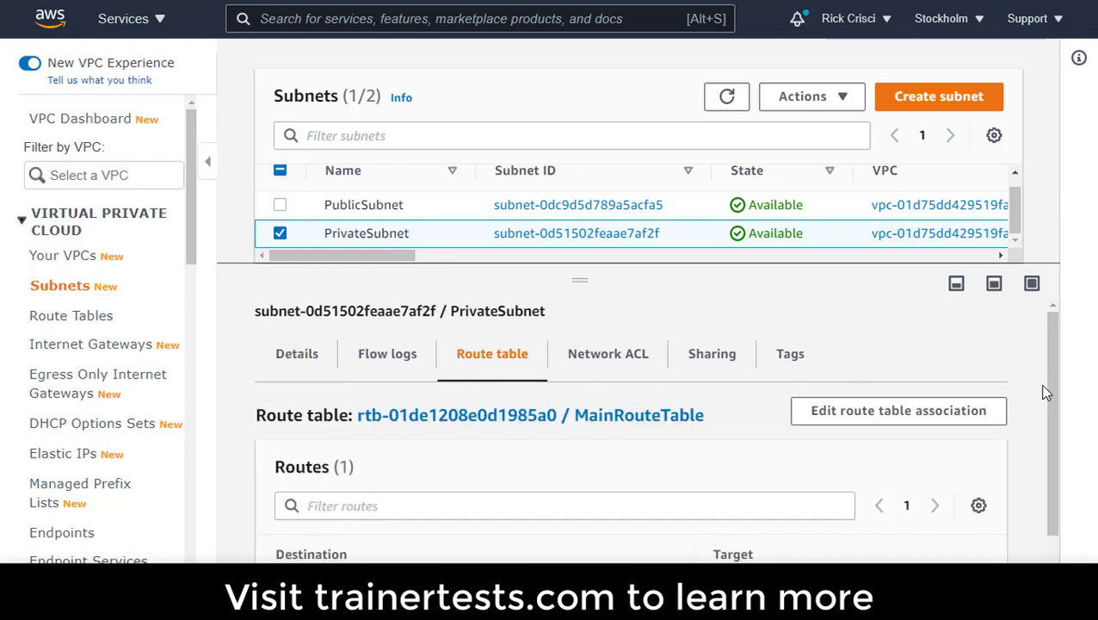
drag(1046, 370, 1055, 423)
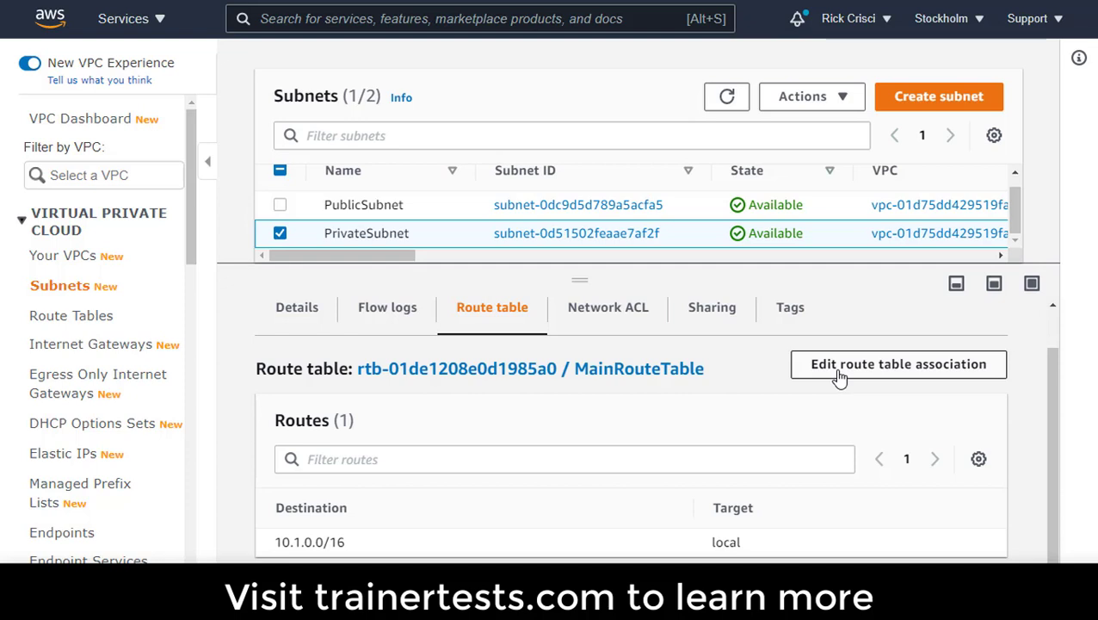
- Start launching an EC2 instance from the 64-bit (x86) Amazon Linux 2 AMI with the t3.micro instance type
click(49, 17)
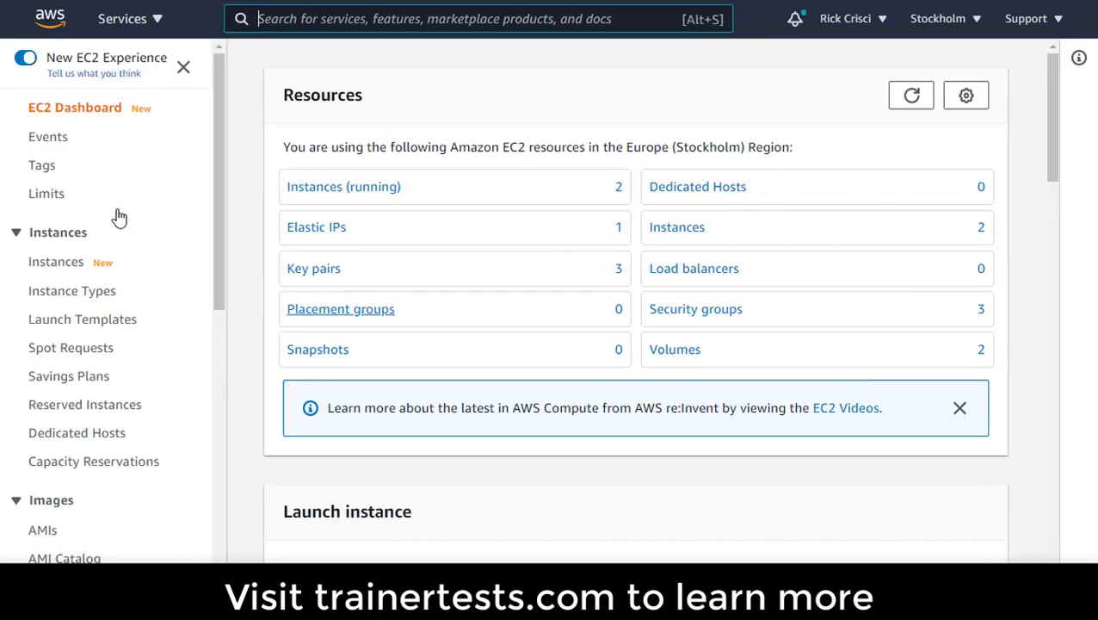
click(62, 264)
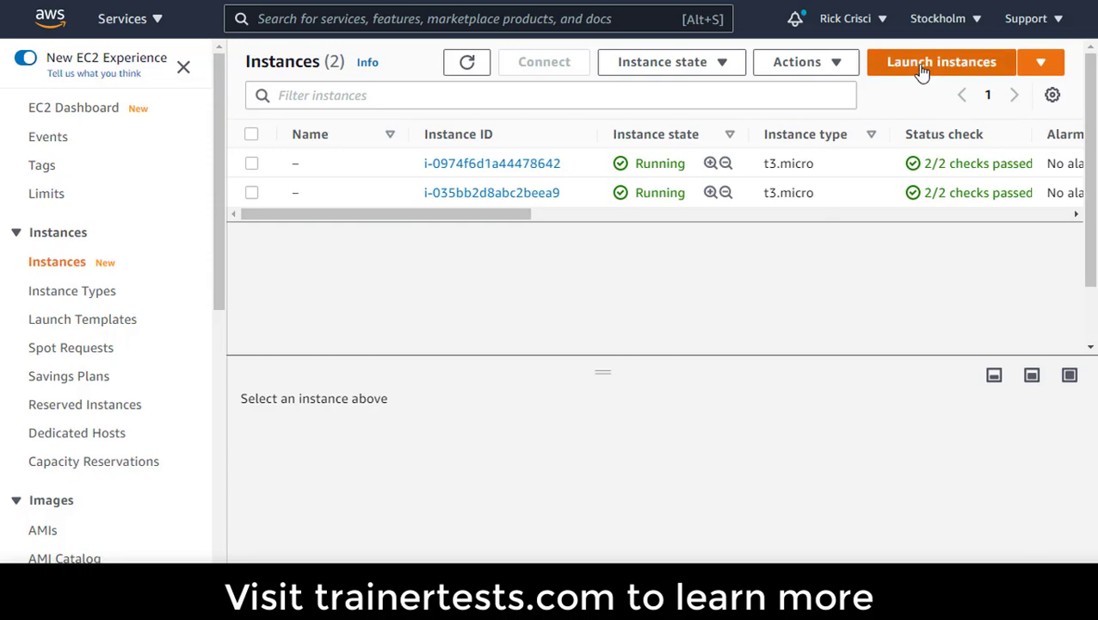
click(917, 69)
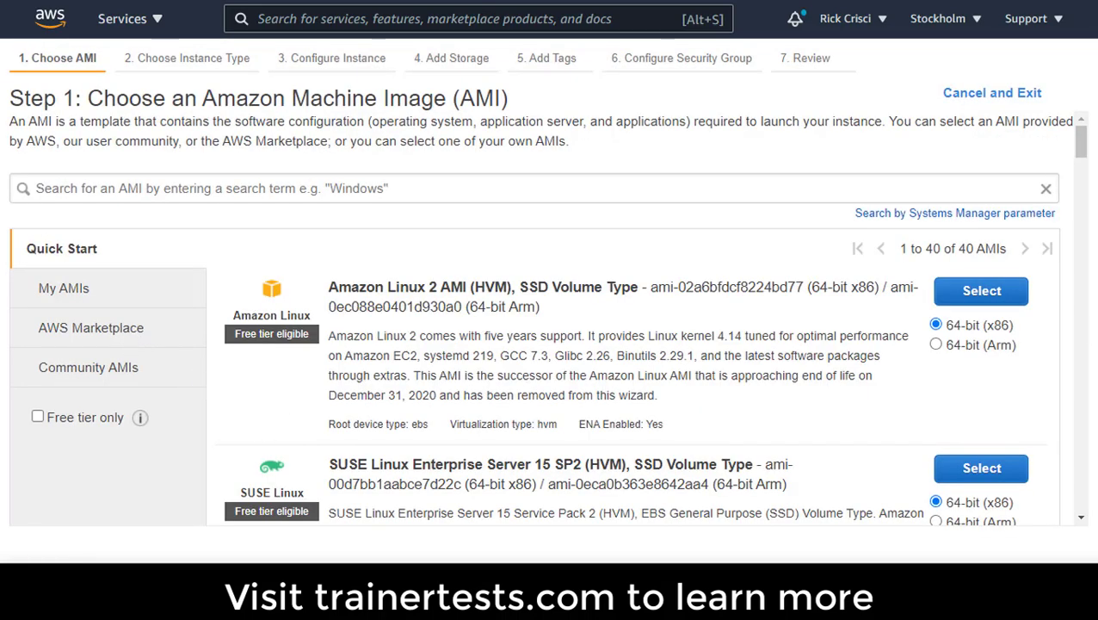
click(982, 292)
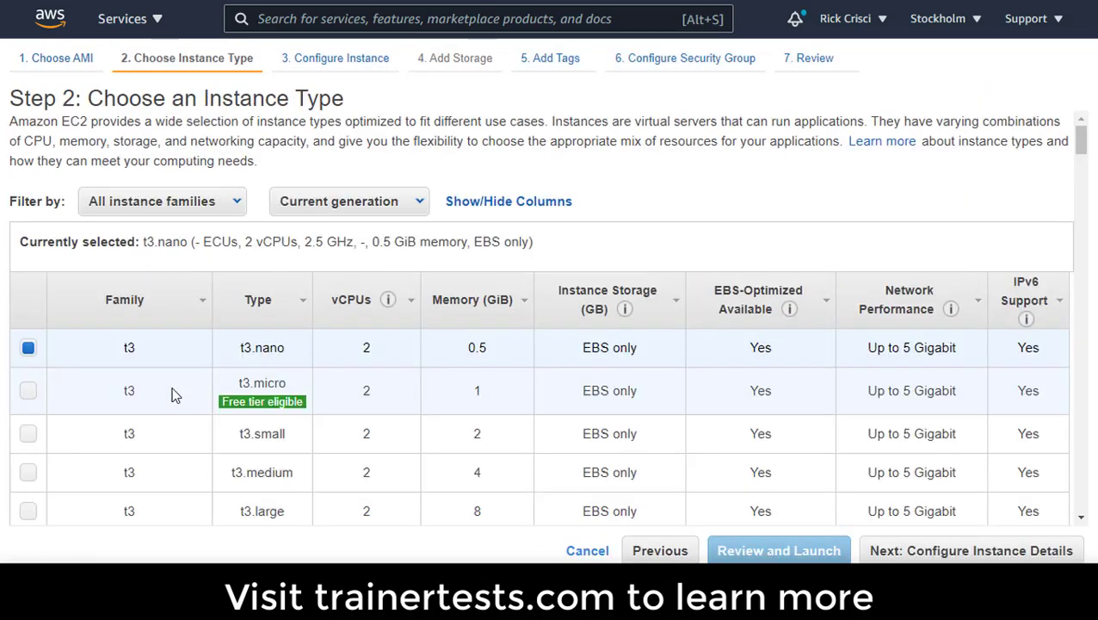
click(29, 391)
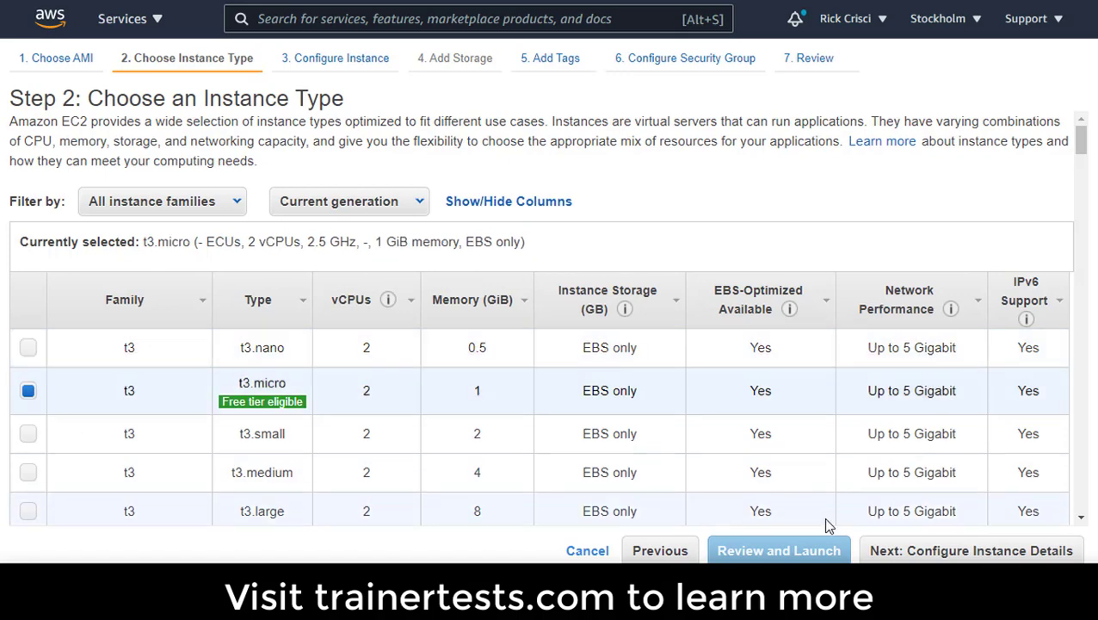
click(917, 551)
- Place the new instance in PrivateSubnet, keep the other instance details at their defaults, and continue to the storage settings
click(481, 404)
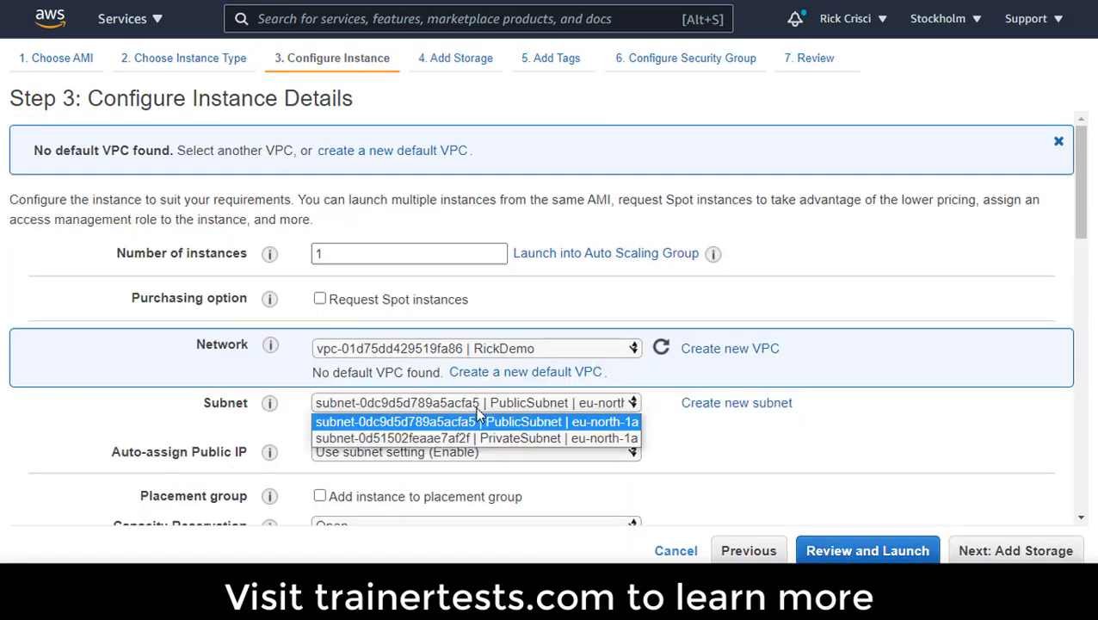
click(478, 438)
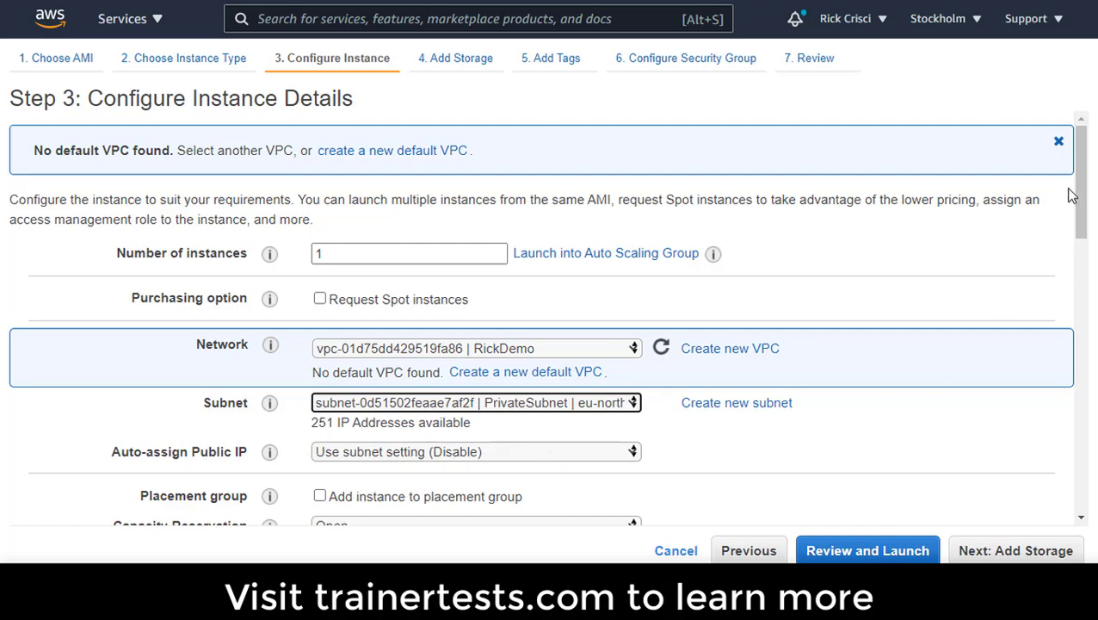
scroll(892, 458, down, 10)
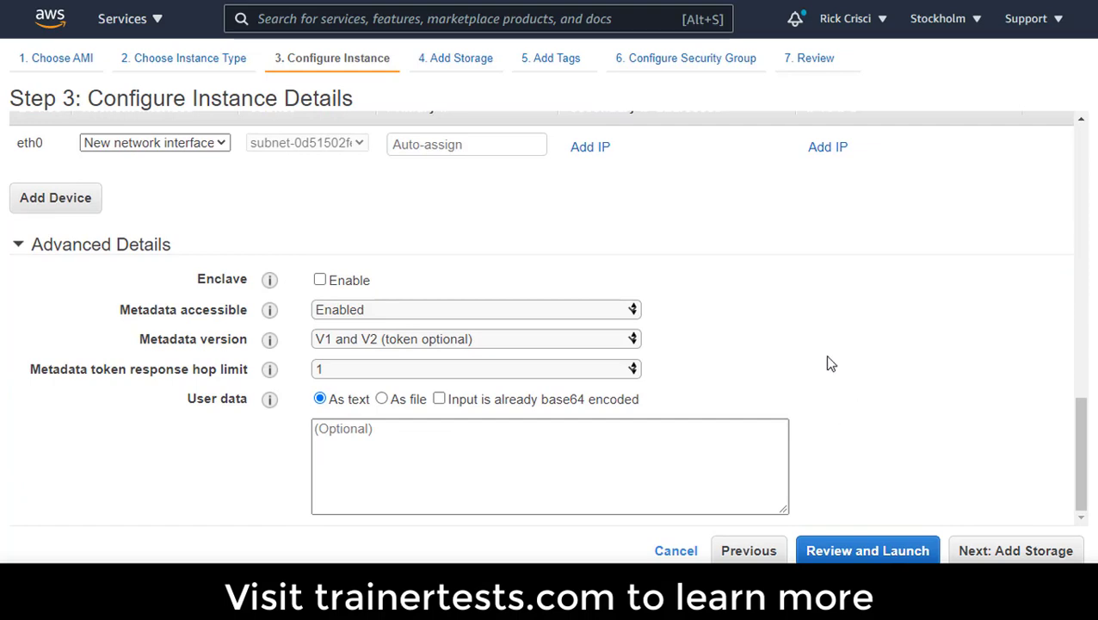
click(992, 551)
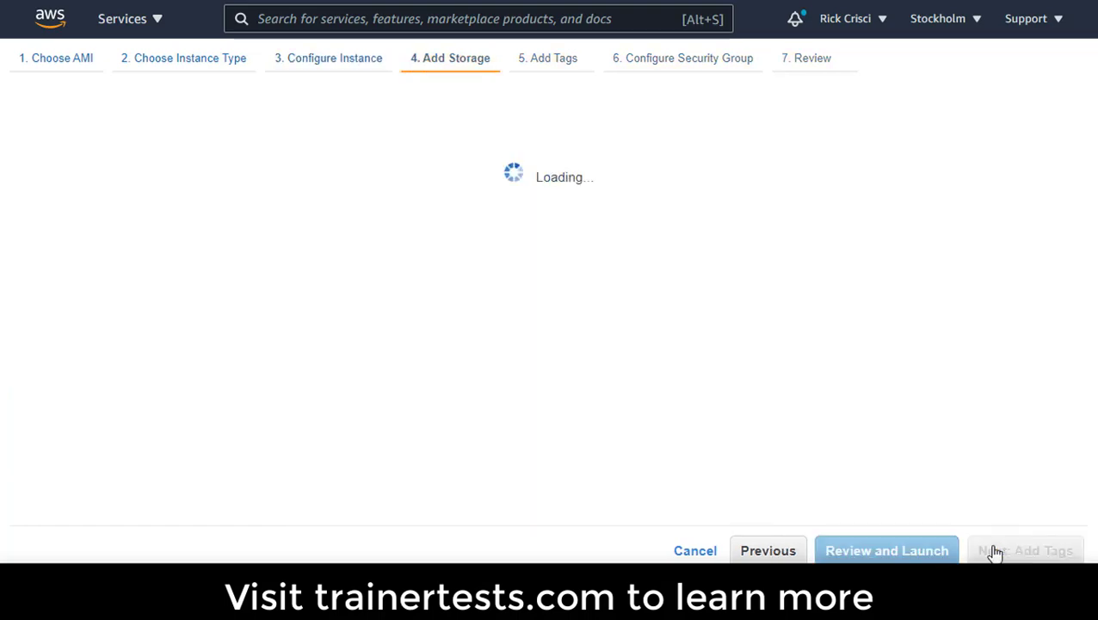
- Keep the default storage, tags and new launch-wizard-1 security group with SSH from 0.0.0.0/0, review the instance, and proceed to key pair selection
click(1031, 555)
click(1024, 554)
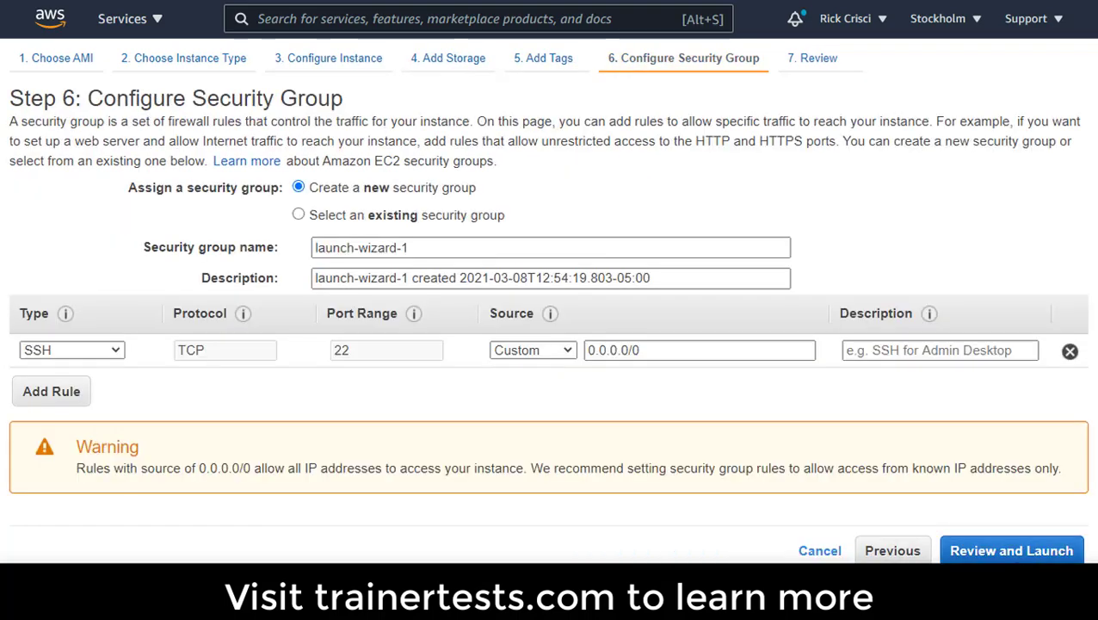
click(1020, 558)
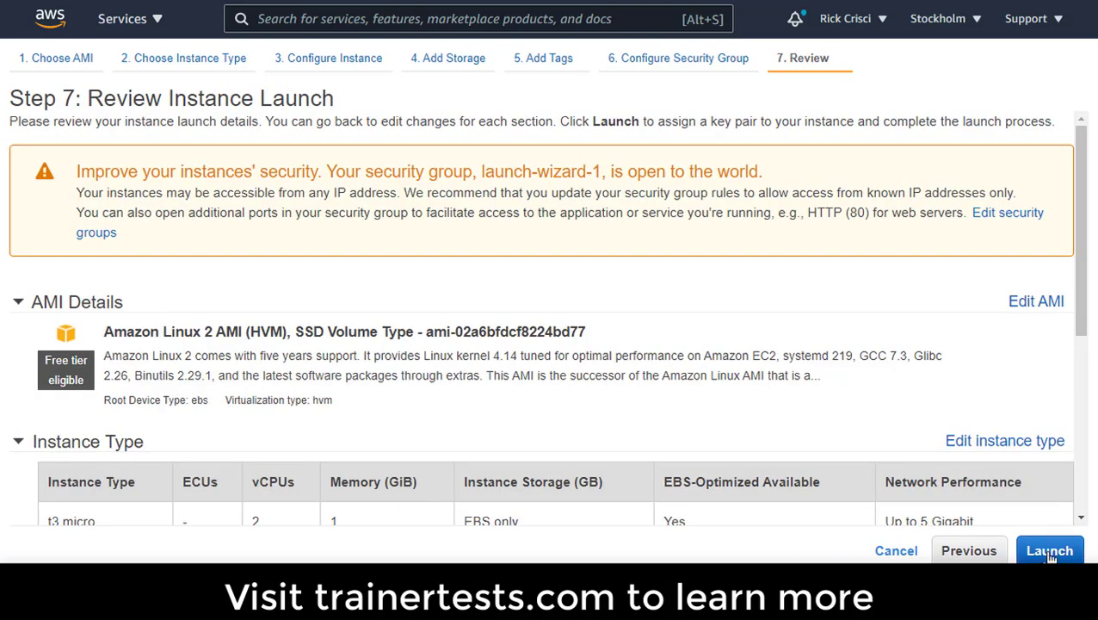
click(990, 555)
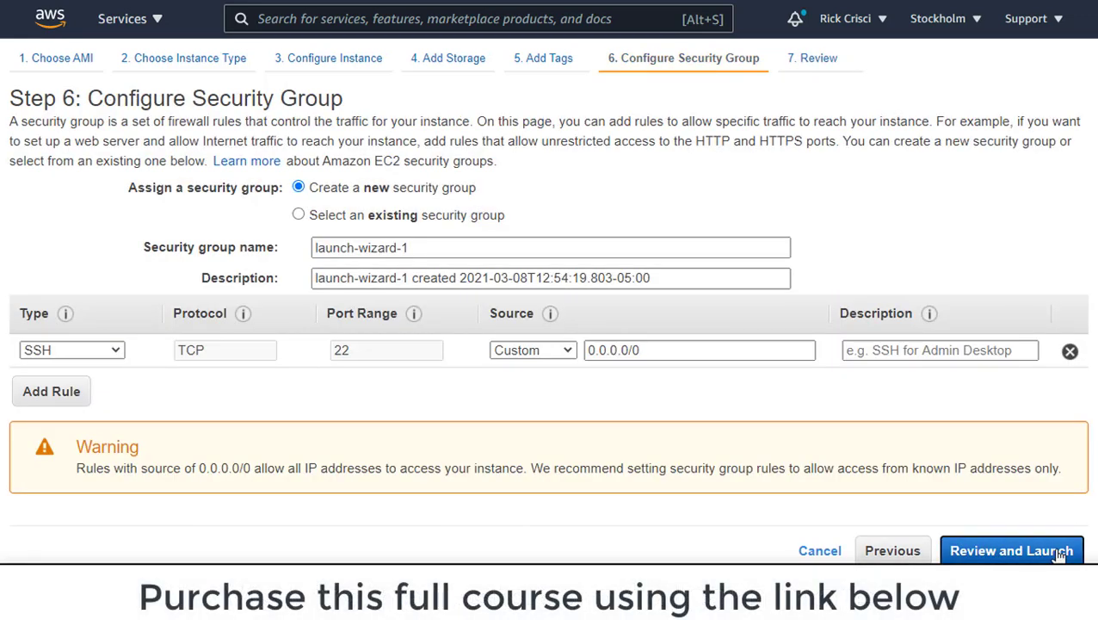
click(1061, 554)
click(1058, 555)
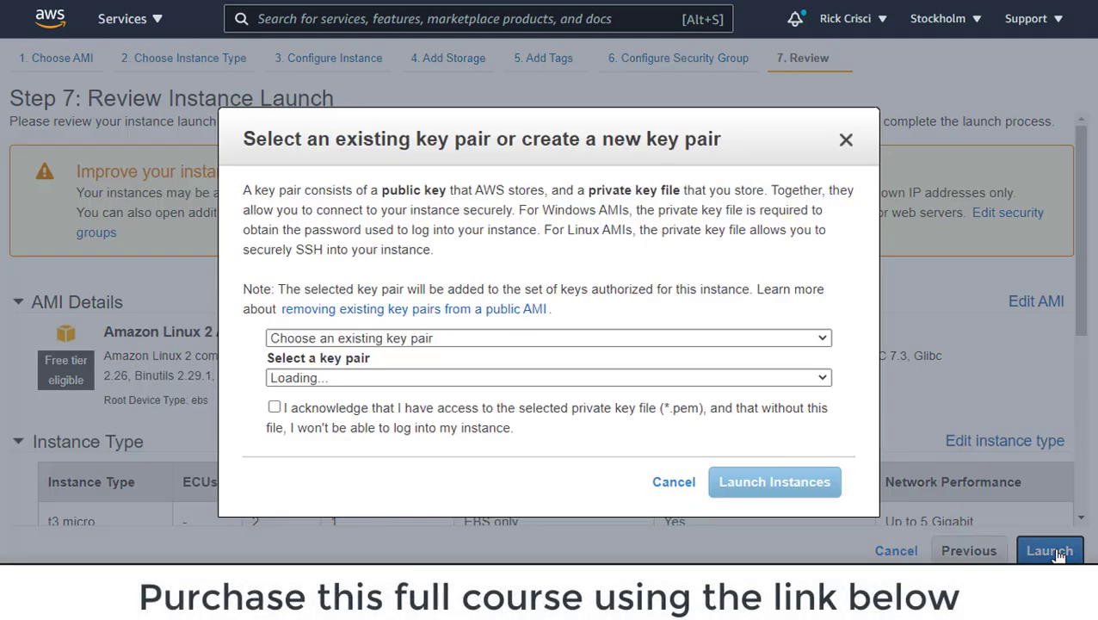
- Choose the existing RickStockholm key pair, acknowledge access to its private key file, and launch the instance
click(332, 413)
click(370, 379)
click(370, 405)
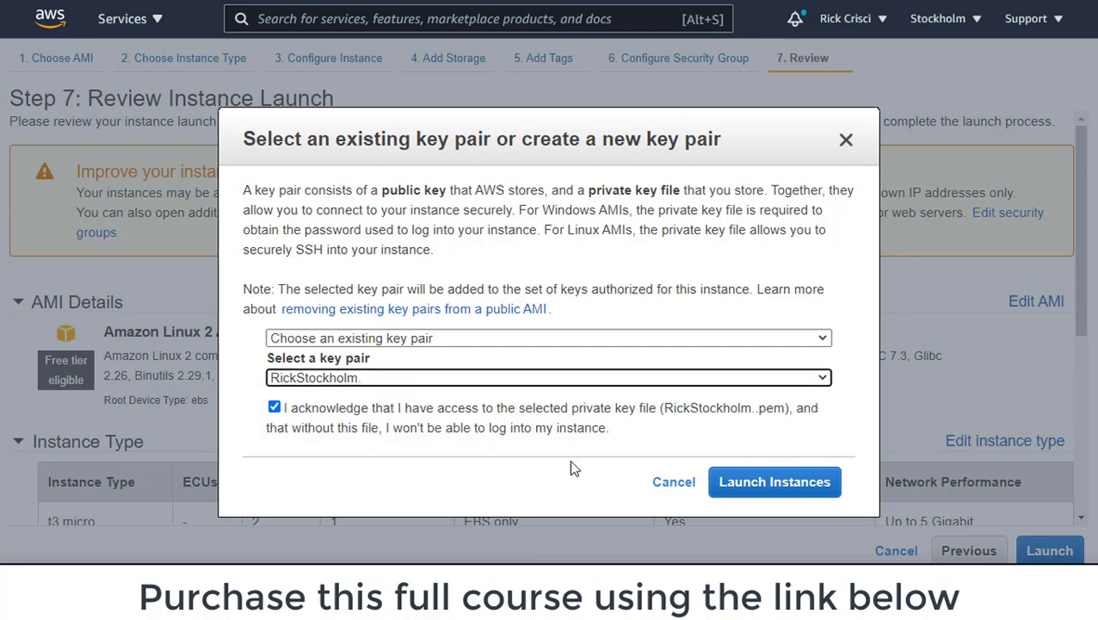
click(772, 486)
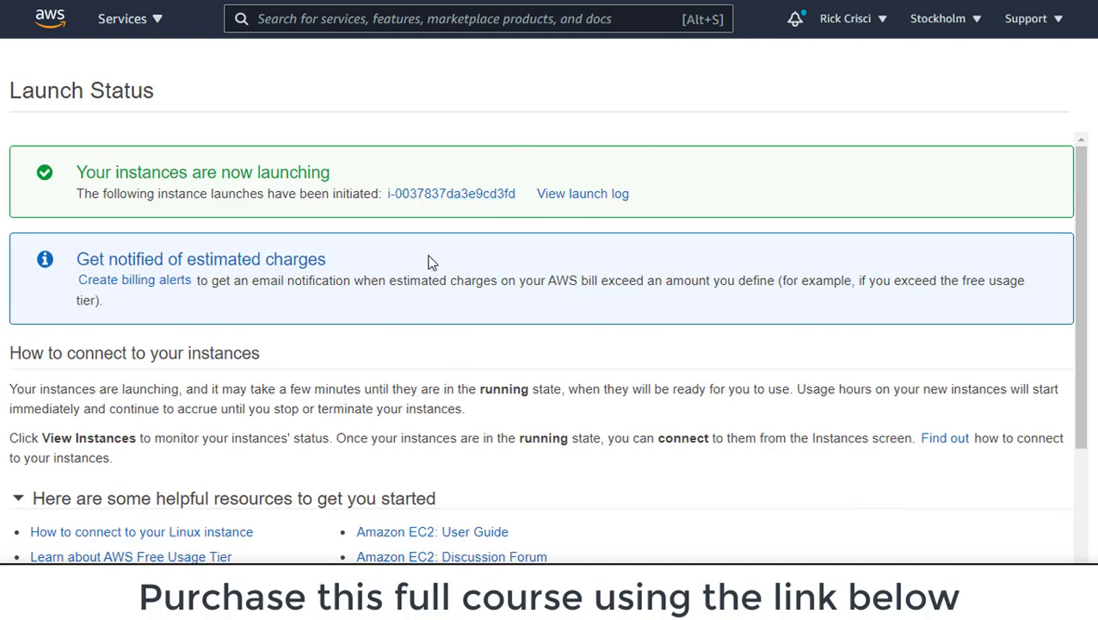
- Open the newly launched instance in the instance list and examine its public and private IP details
click(434, 195)
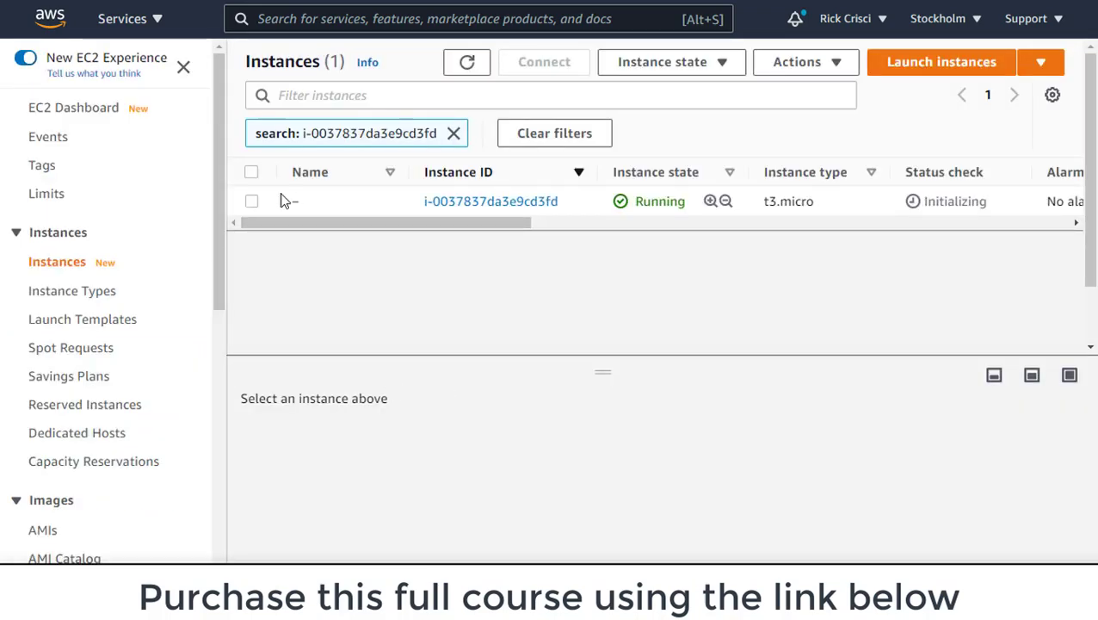
click(347, 201)
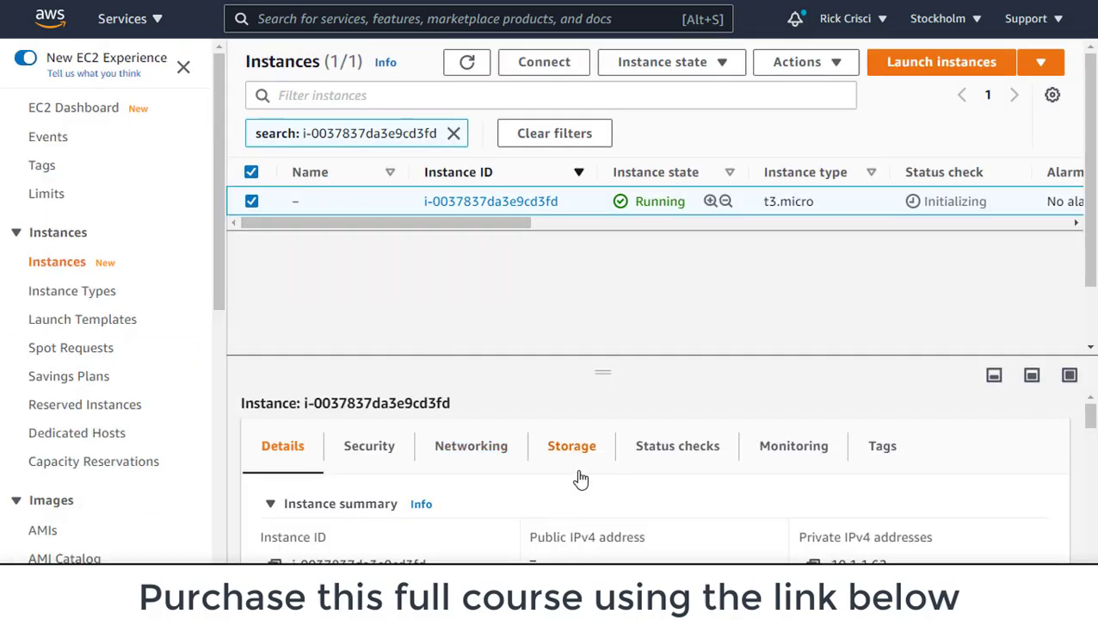
scroll(580, 478, down, 4)
scroll(705, 477, up, 2)
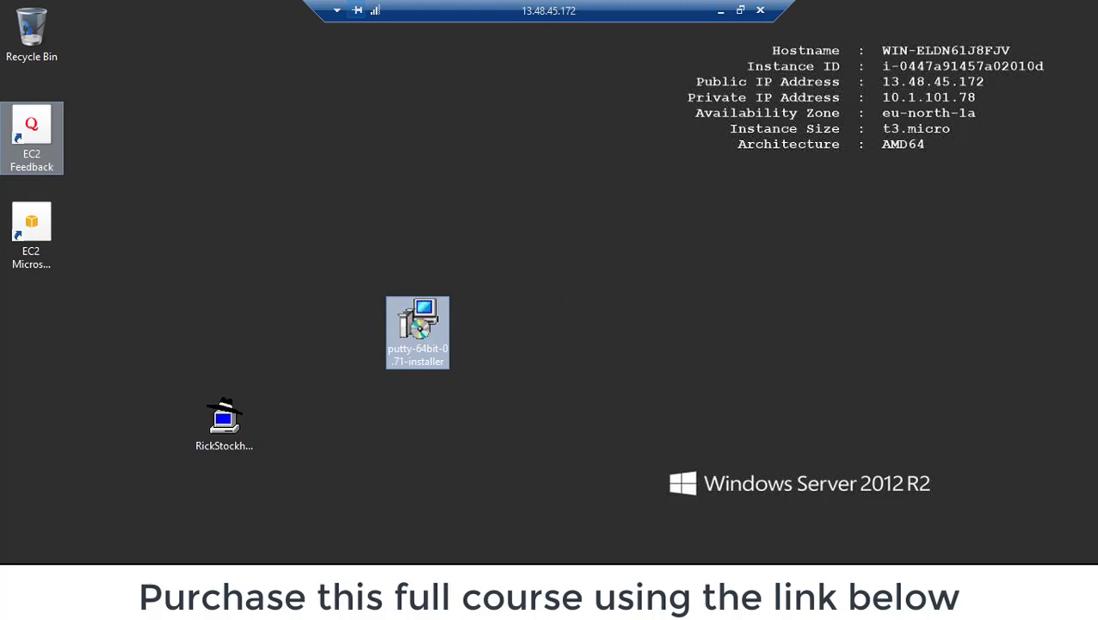
- Switch to the Windows Server remote desktop, start PuTTY, and connect using the saved session Private Instance
key(super)
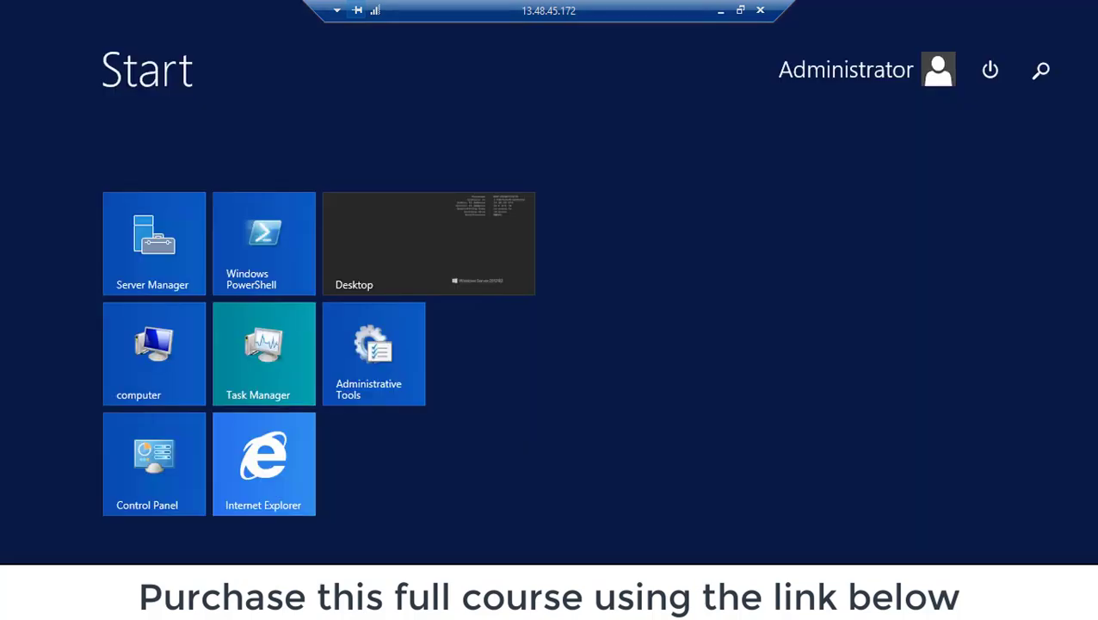
text(putty)
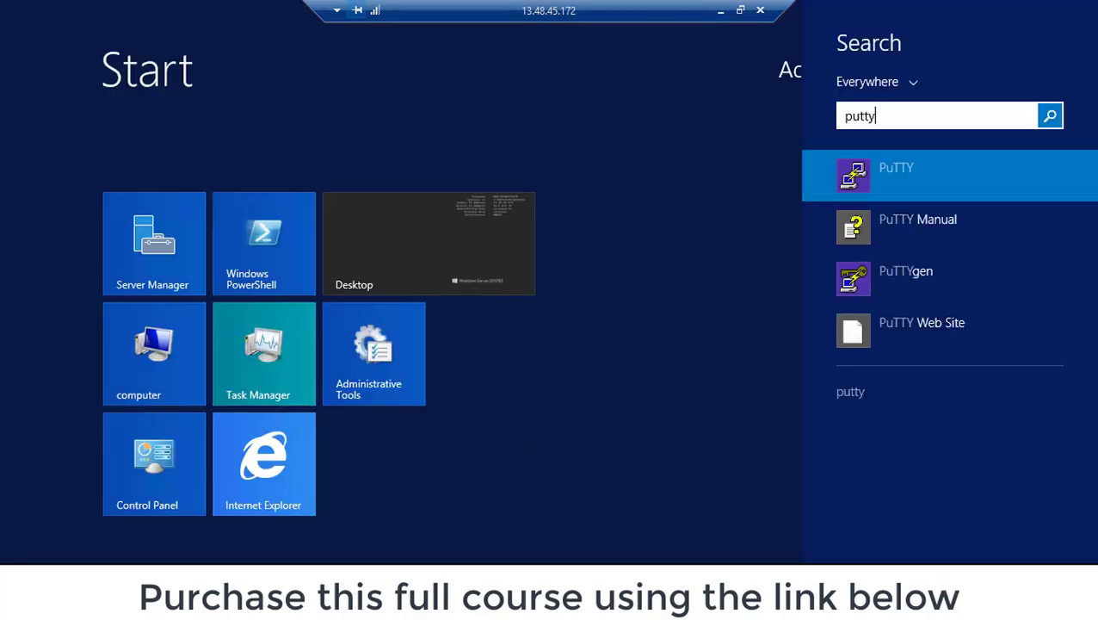
click(896, 182)
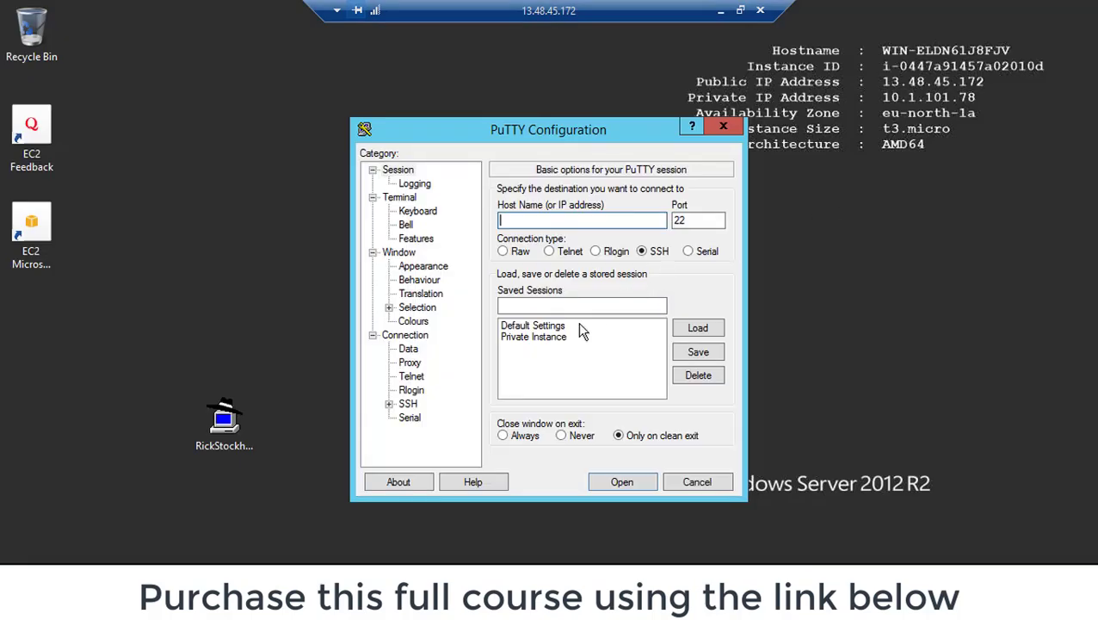
click(555, 337)
click(697, 328)
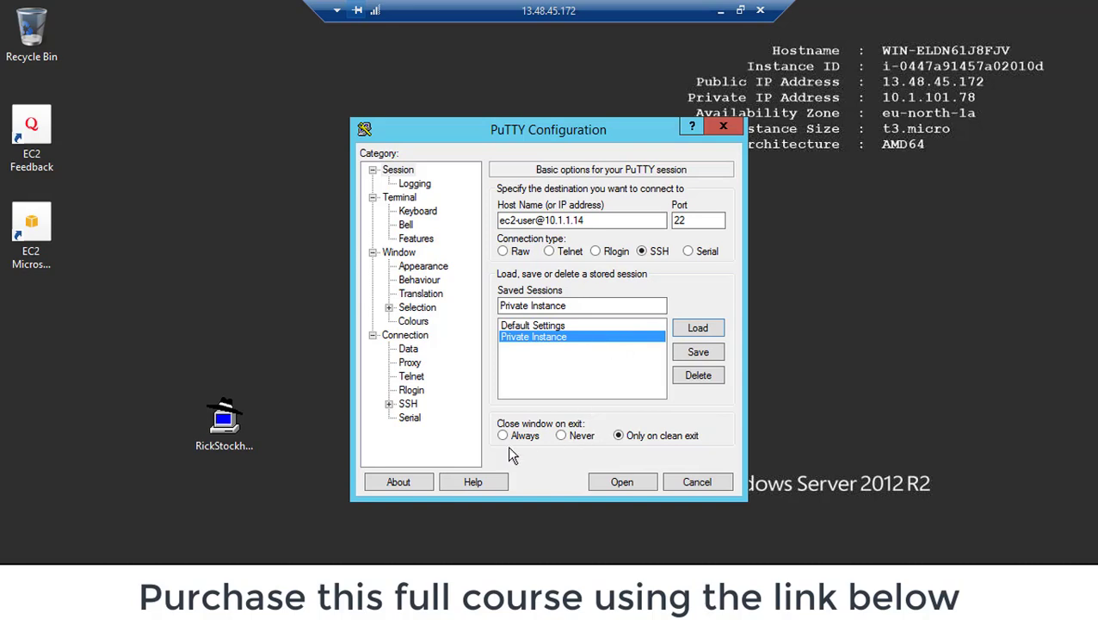
click(620, 482)
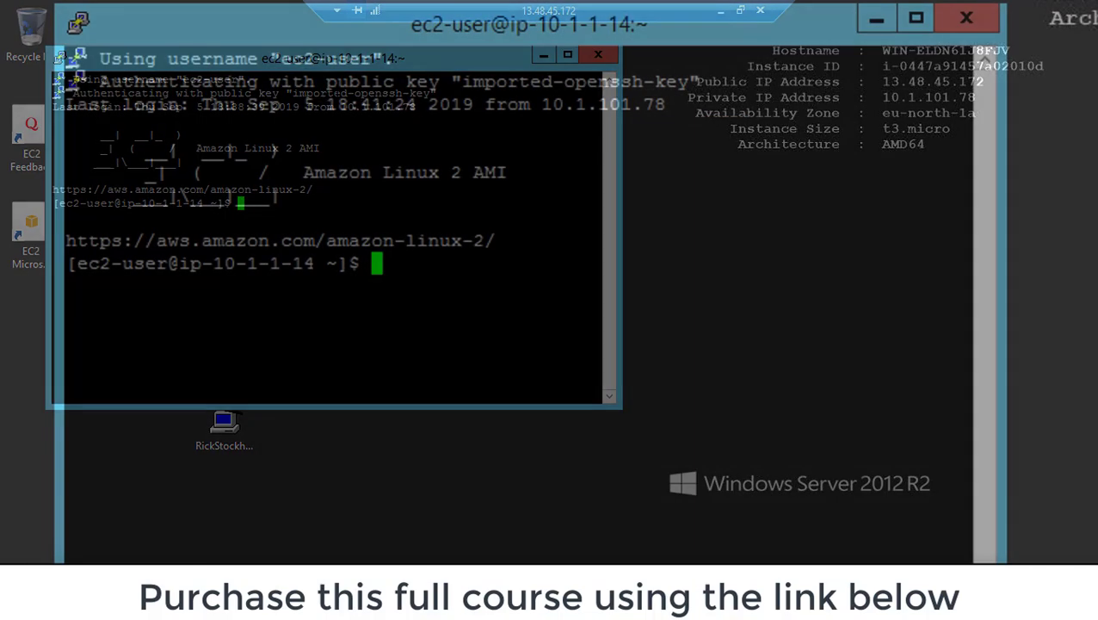
- Switch to root with sudo su, run yum update on the private instance, and review the command output
text(sudo su)
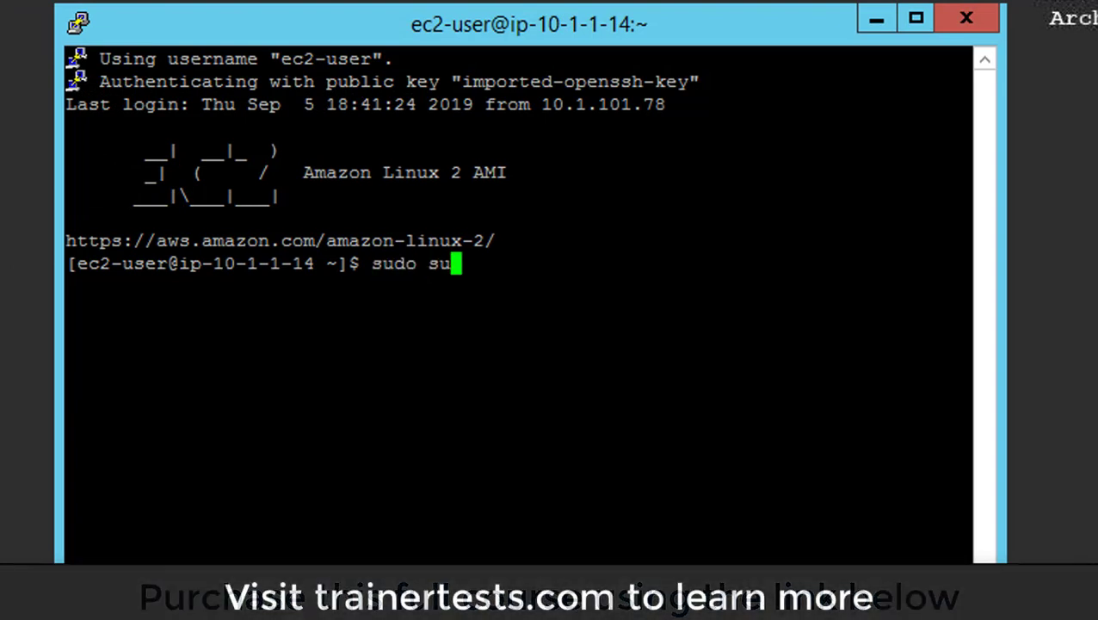
key(Return)
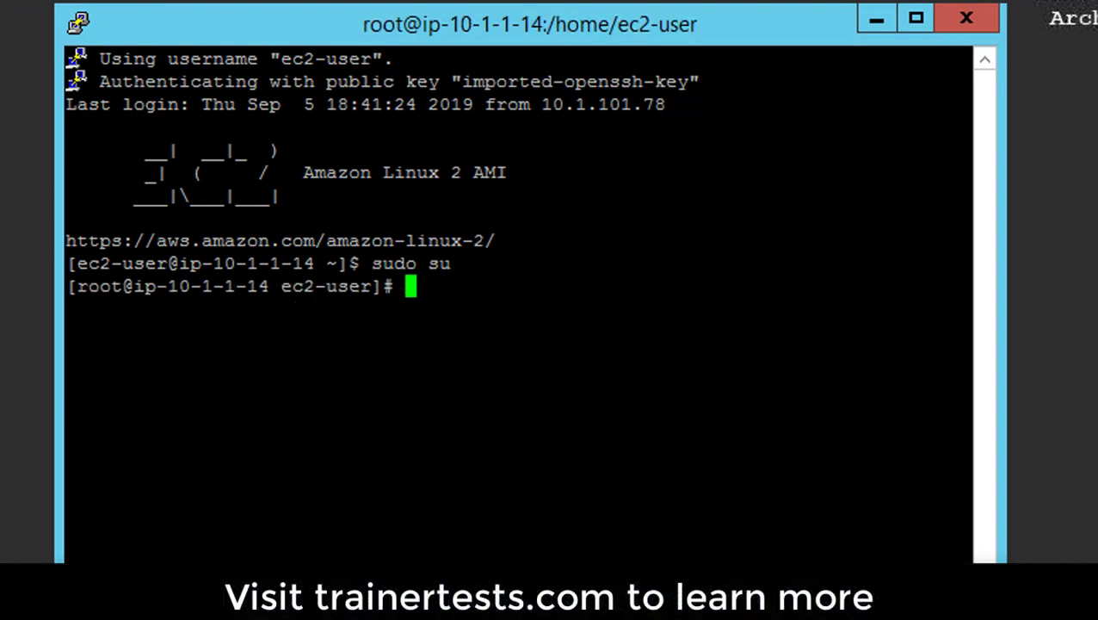
text(yum update)
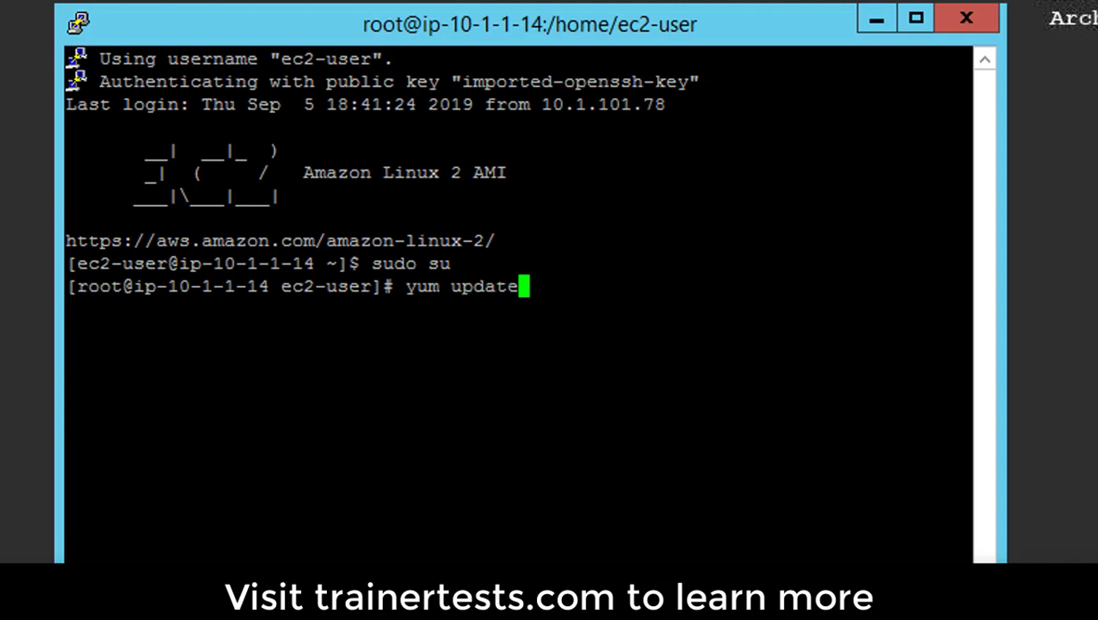
key(Return)
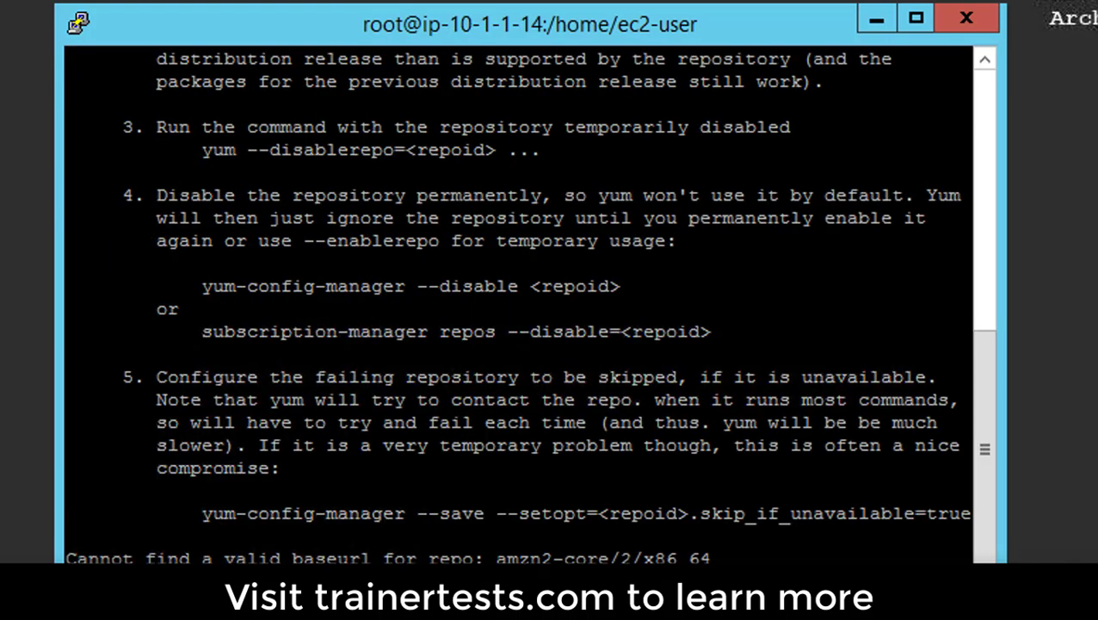
mouse_move(985, 413)
mouse_down()
mouse_move(974, 262)
mouse_move(987, 181)
mouse_move(993, 226)
mouse_move(987, 212)
mouse_up()
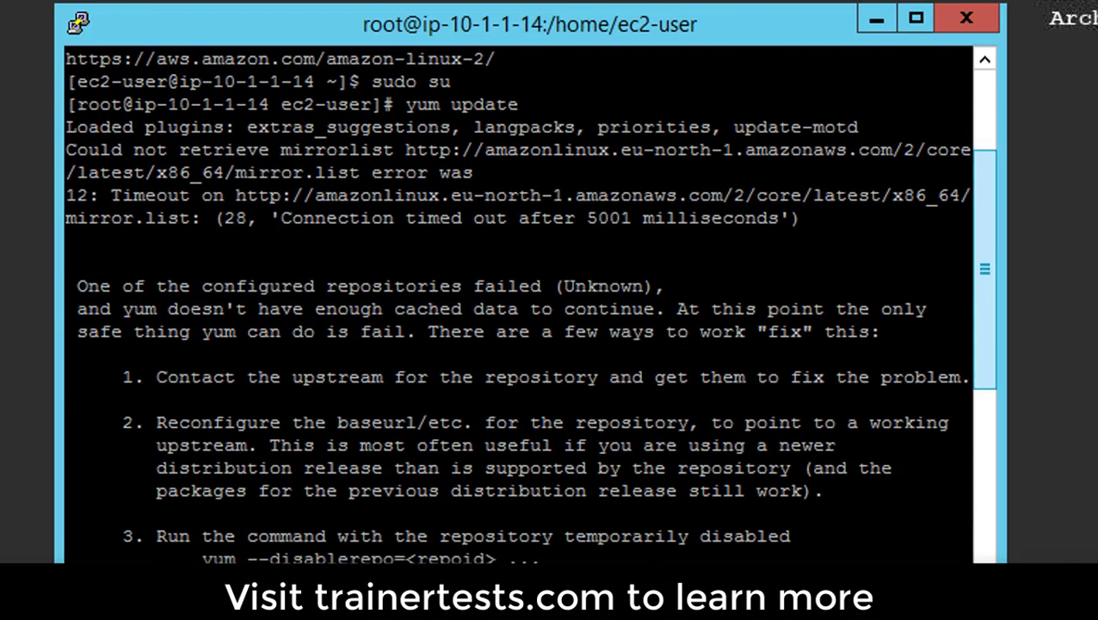
drag(67, 126, 370, 171)
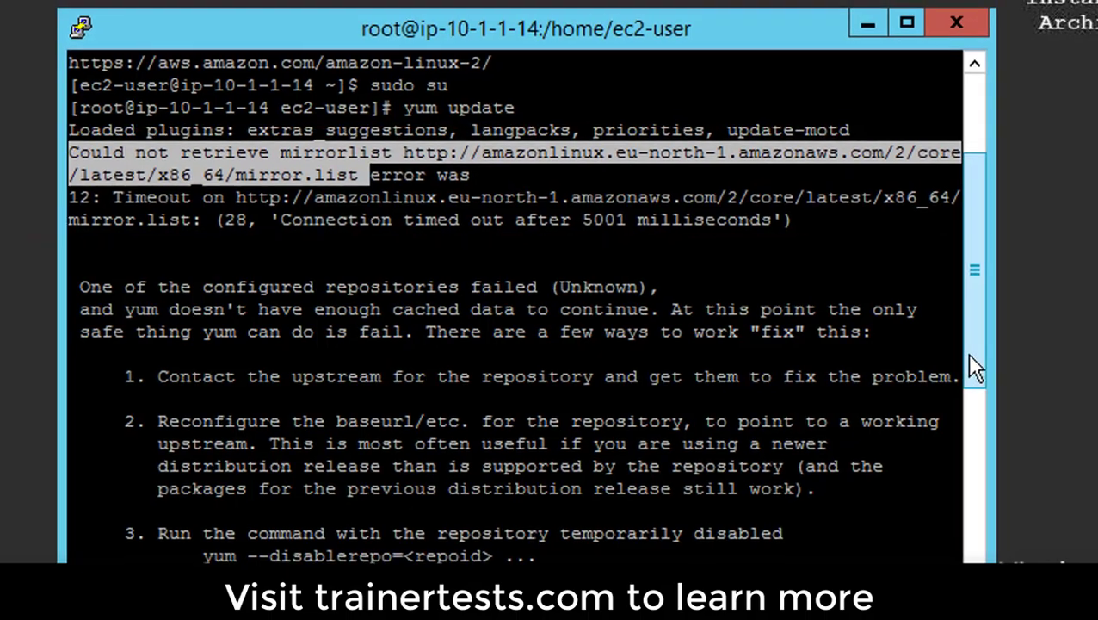
scroll(977, 353, down, 6)
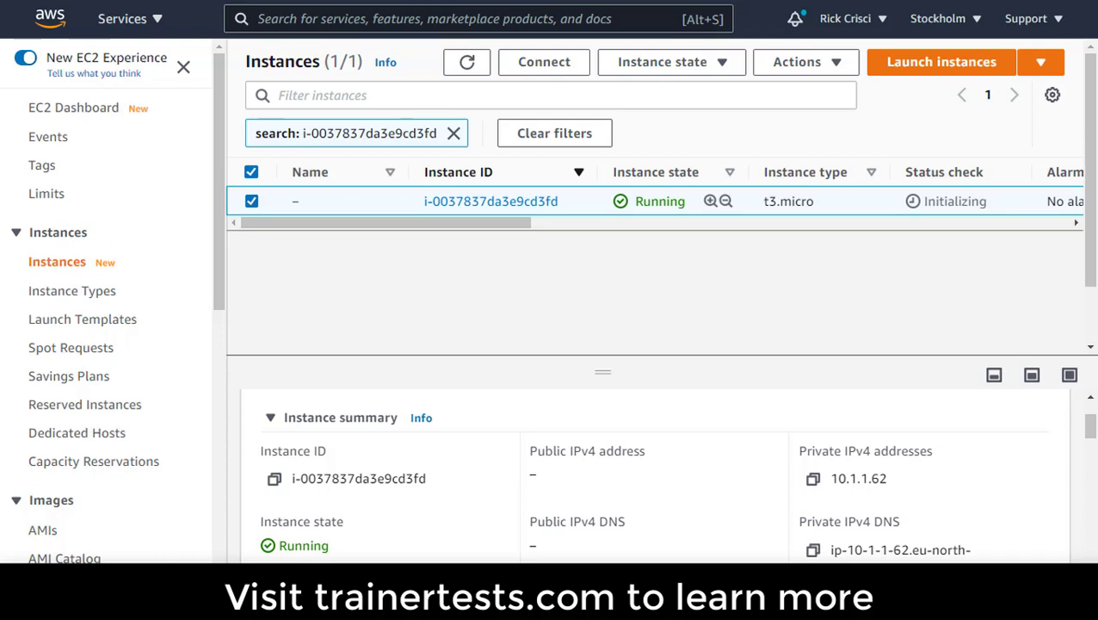
- Switch back to the AWS console, go to the VPC subnets, and examine the route table associated with PrivateSubnet
click(64, 21)
scroll(260, 358, down, 1)
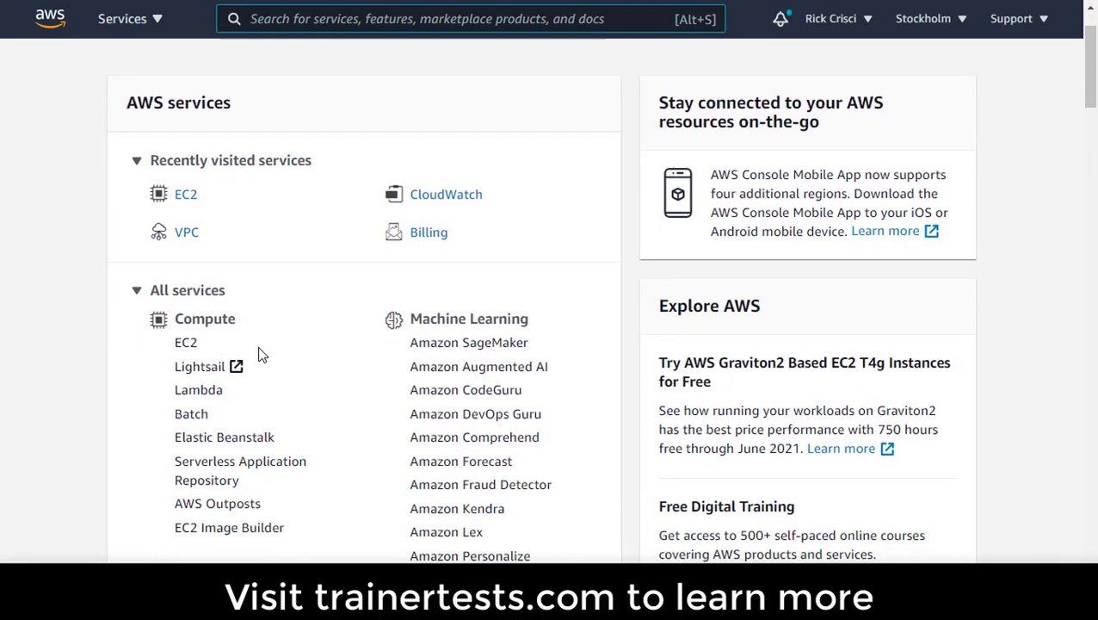
click(191, 234)
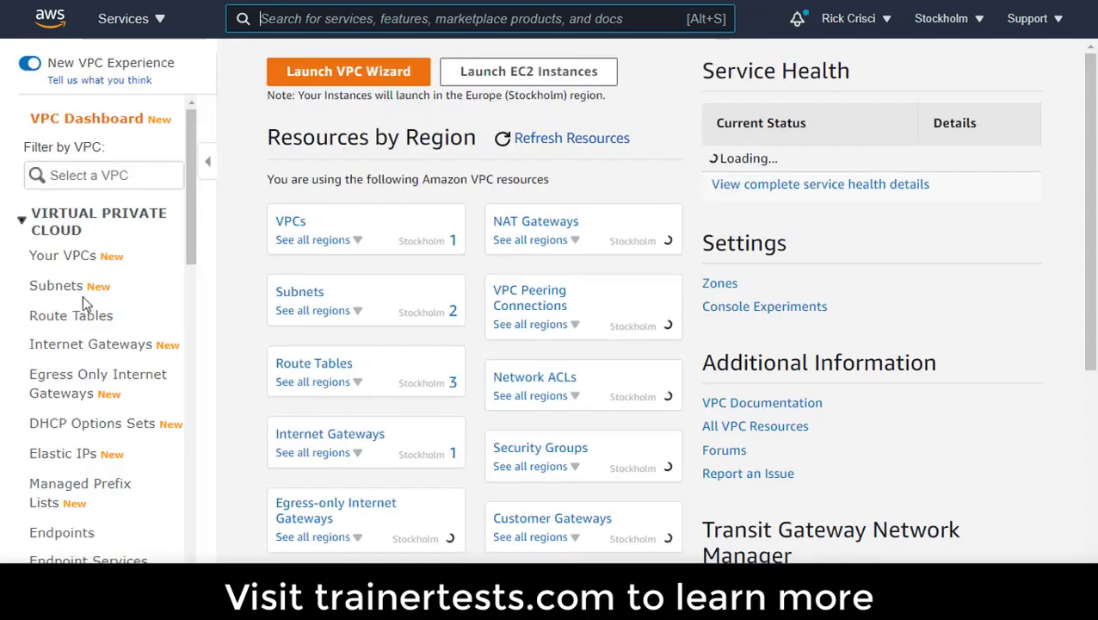
click(69, 290)
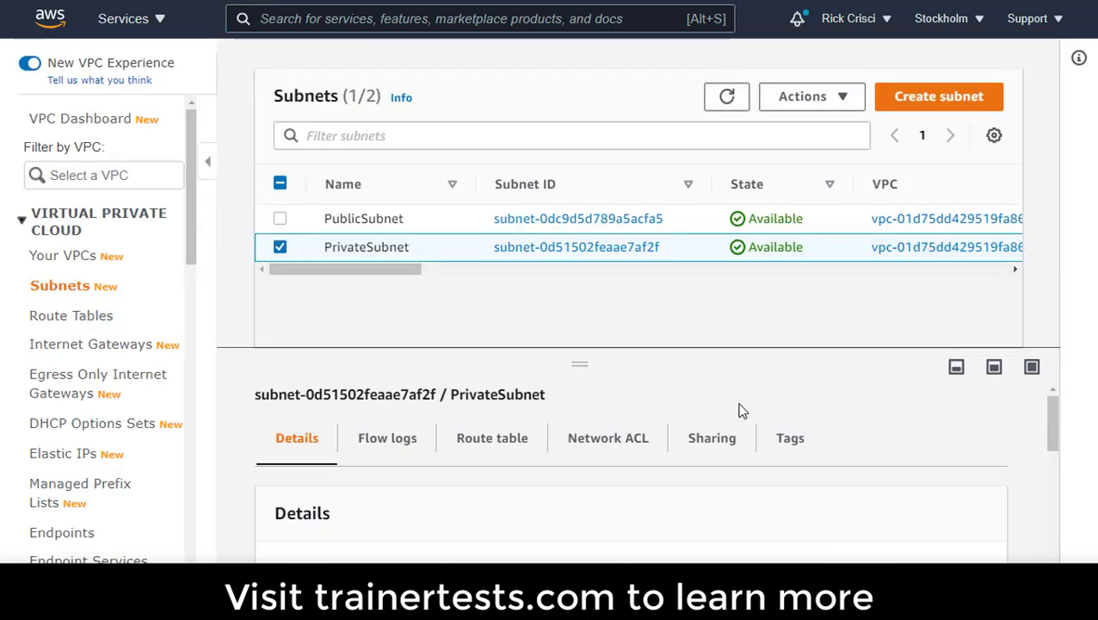
click(511, 439)
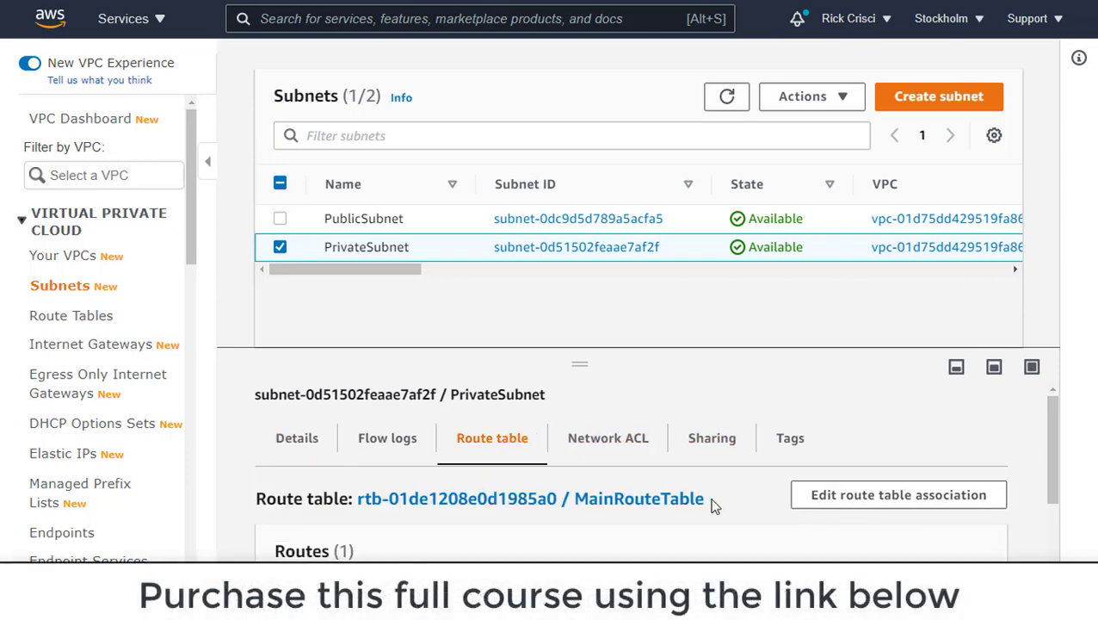
scroll(705, 510, down, 3)
scroll(706, 509, up, 3)
- Change PrivateSubnet's route table association to PrivateSubnetNAT, check its NAT gateway route, save, and dismiss the notification
click(831, 514)
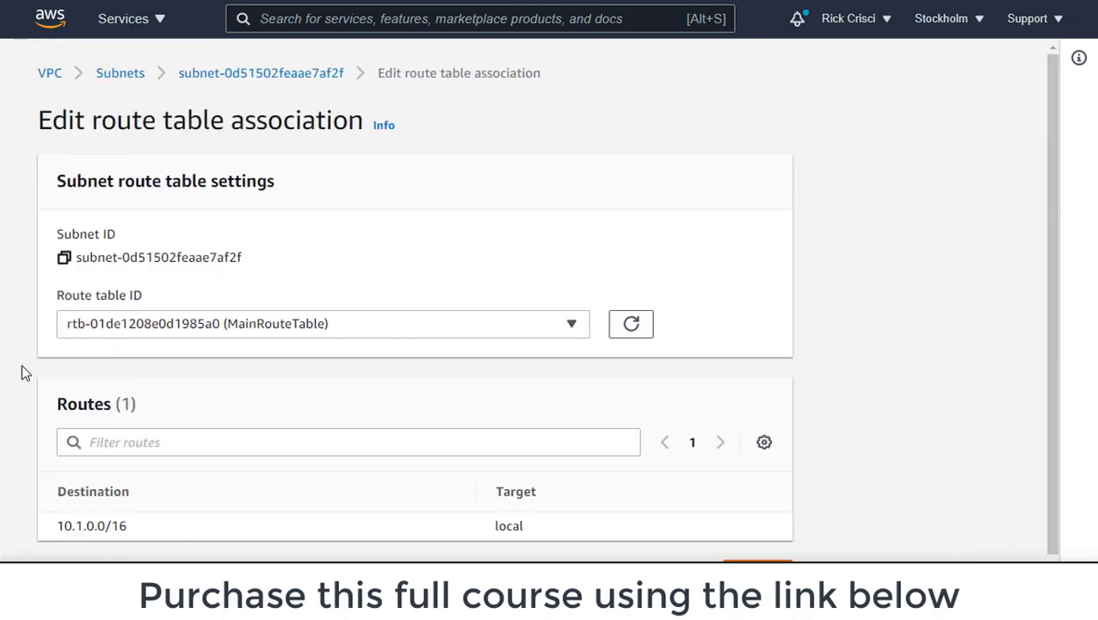
click(284, 331)
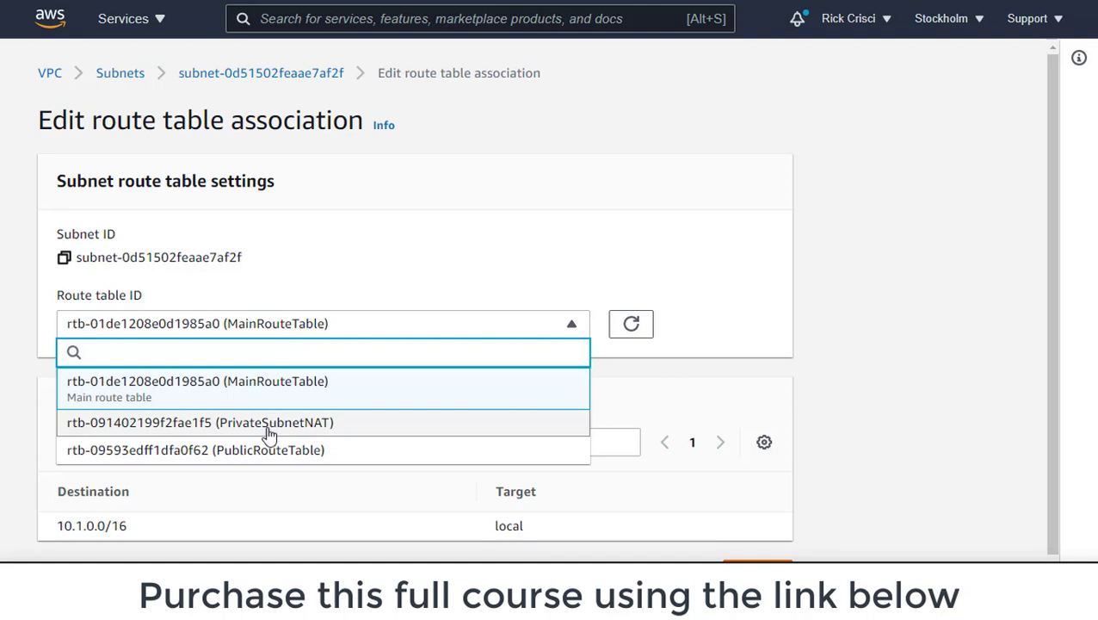
click(242, 435)
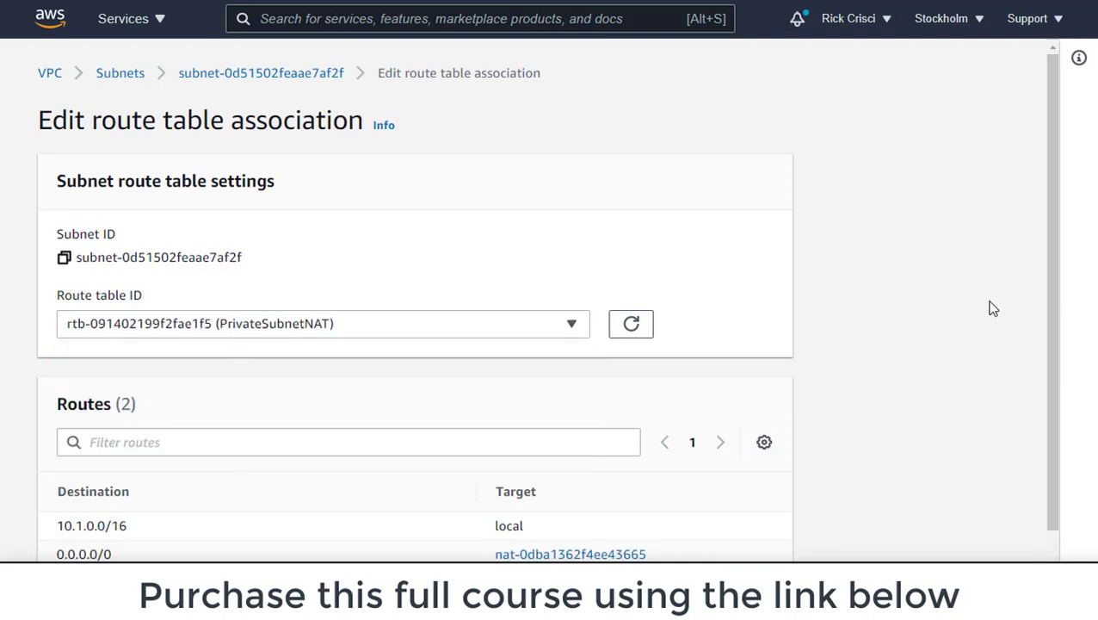
scroll(973, 308, down, 1)
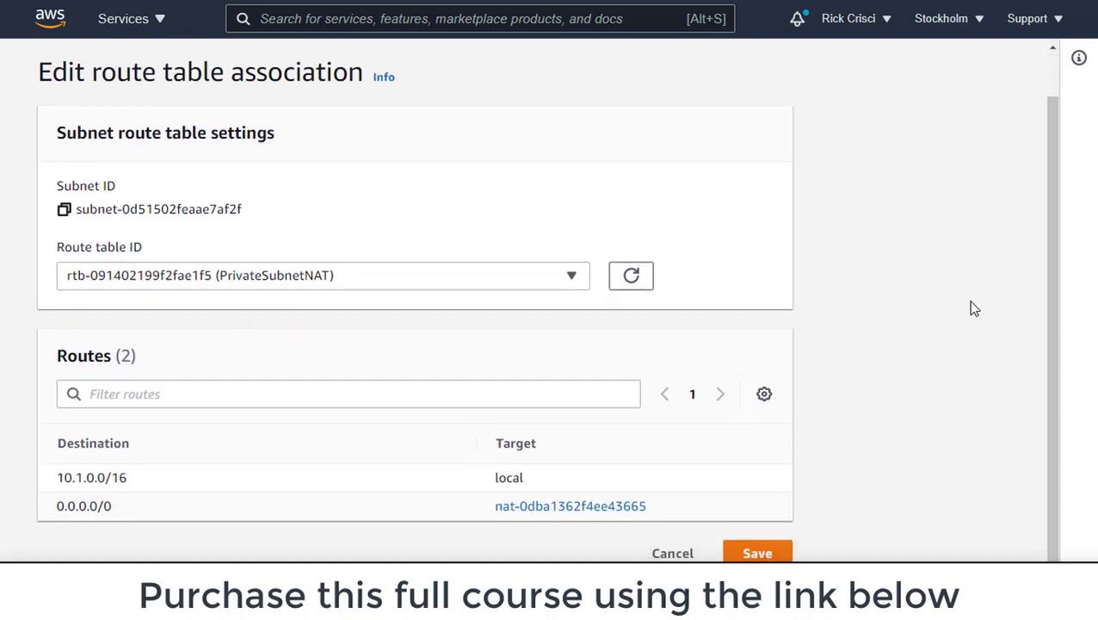
drag(647, 506, 454, 505)
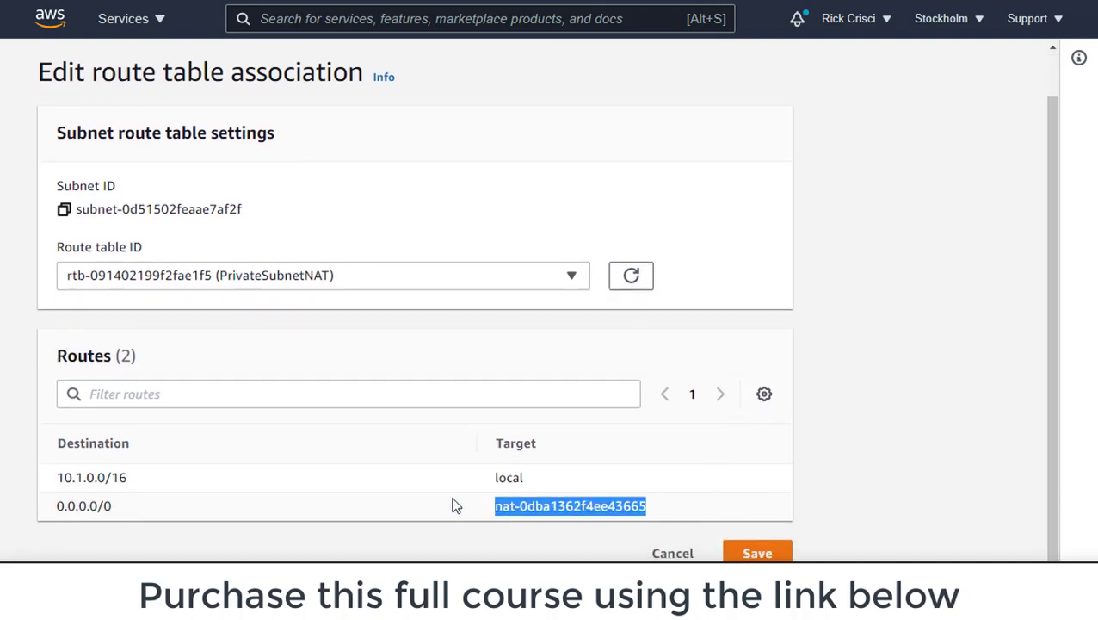
click(758, 552)
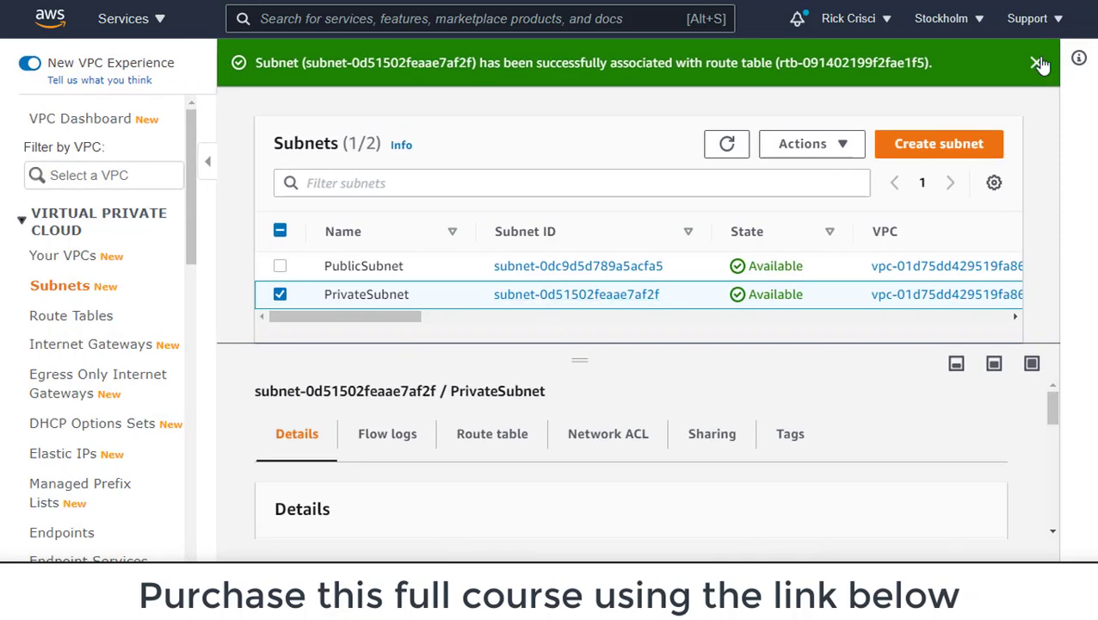
click(1036, 63)
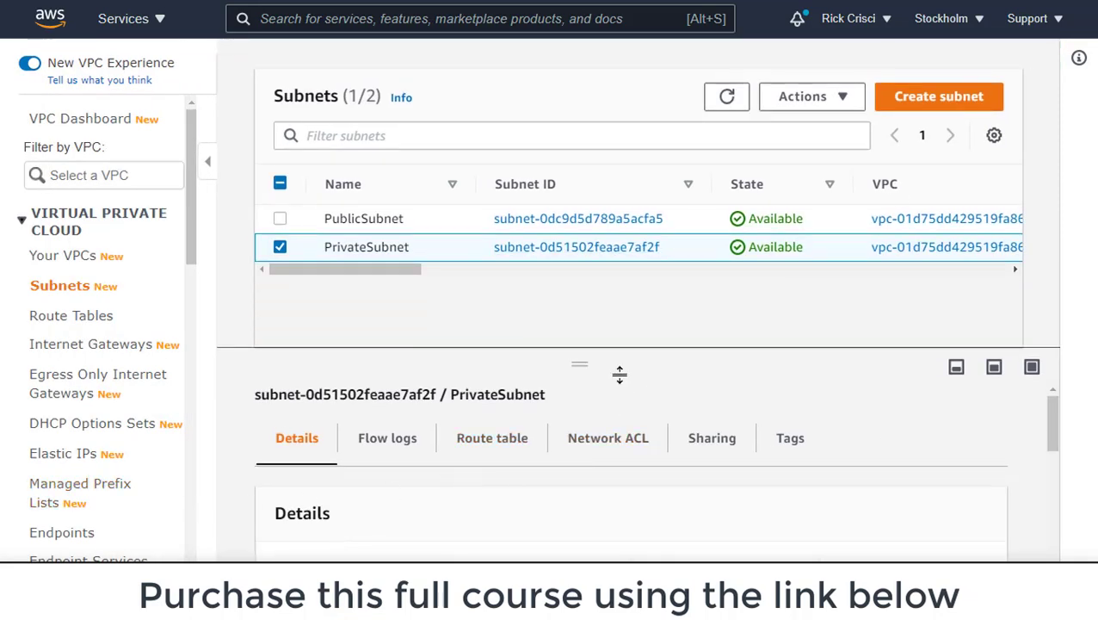
- Enlarge the PrivateSubnet details area and check the routes of its newly associated route table
drag(582, 365, 581, 319)
scroll(502, 422, down, 1)
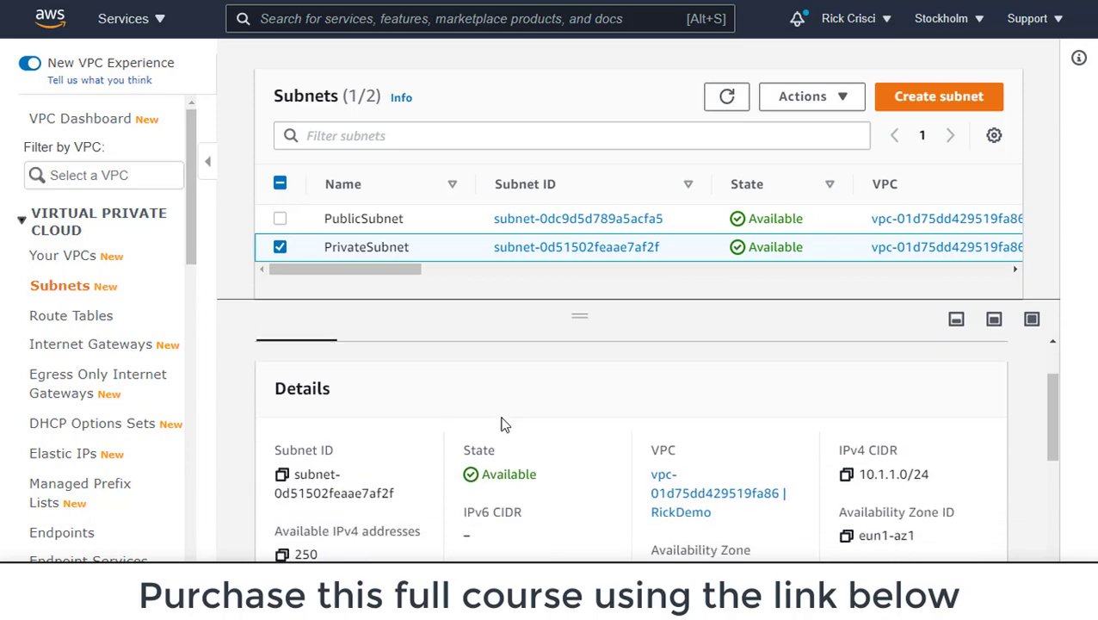
scroll(497, 413, up, 1)
click(494, 393)
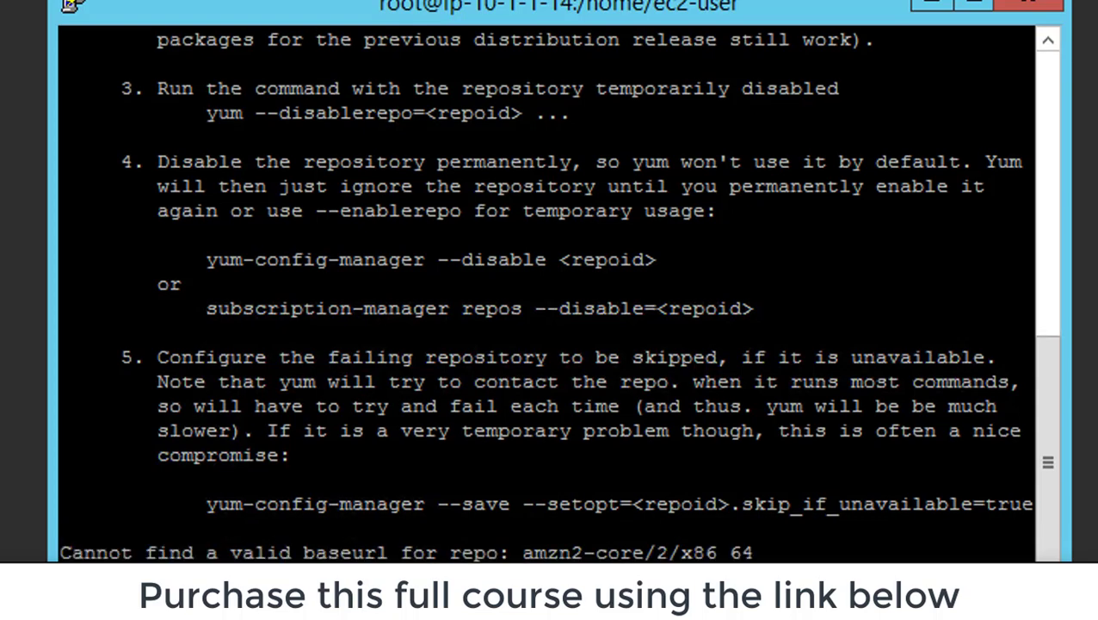
- Return to the PuTTY session on the private instance and run yum update again
text(yum update)
key(Return)
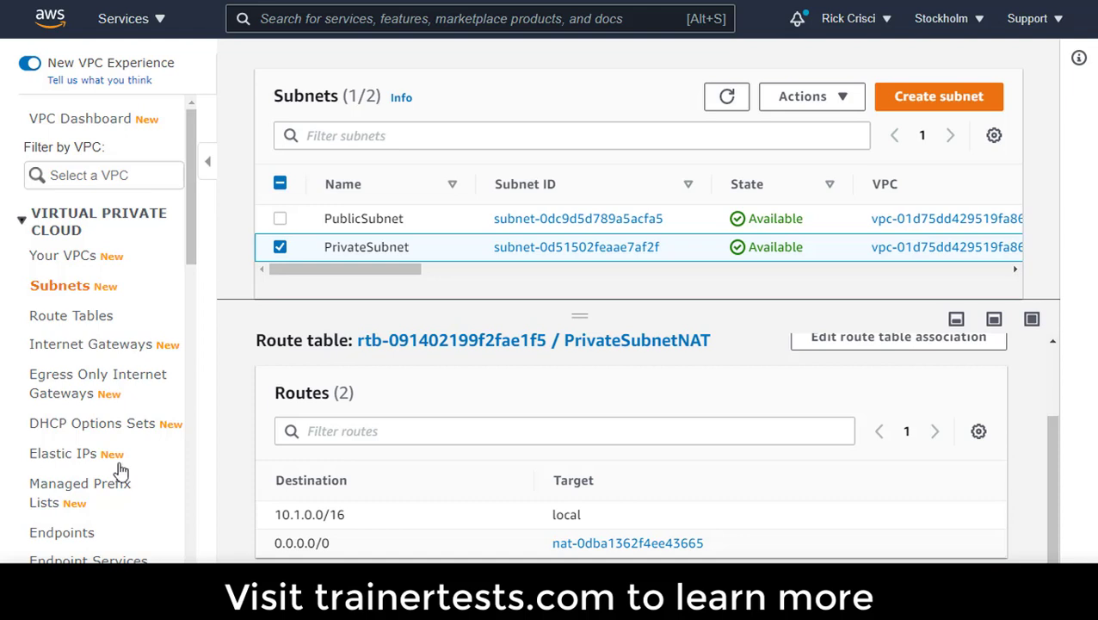
- In the AWS console, open the NAT gateway targeted by the 0.0.0.0/0 route and examine its Elastic IP address and subnet
click(588, 545)
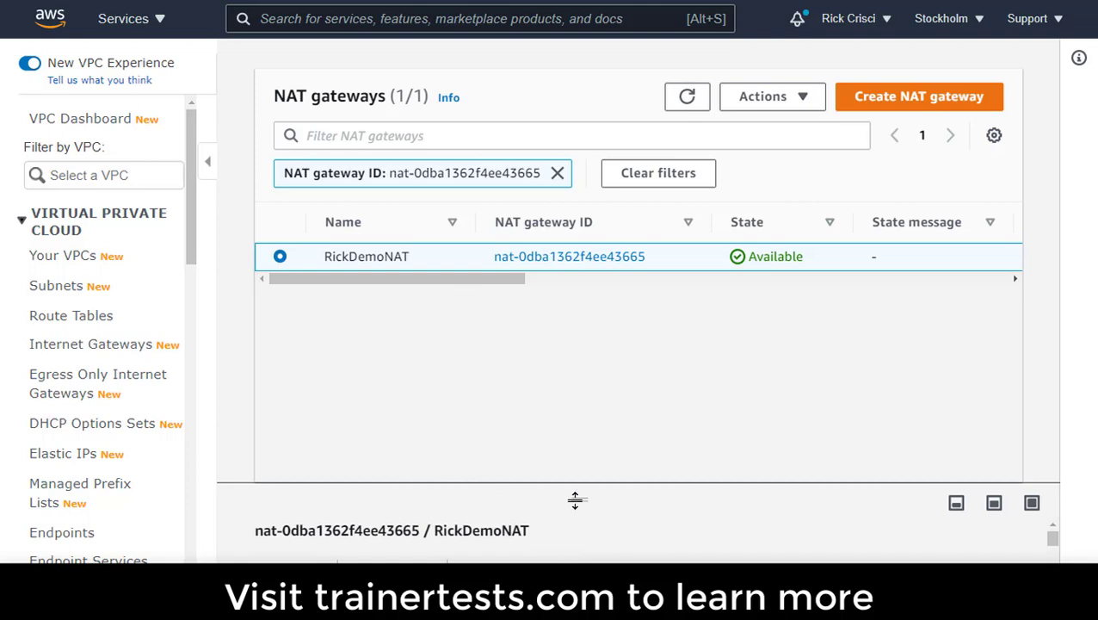
drag(575, 501, 662, 295)
scroll(568, 424, down, 1)
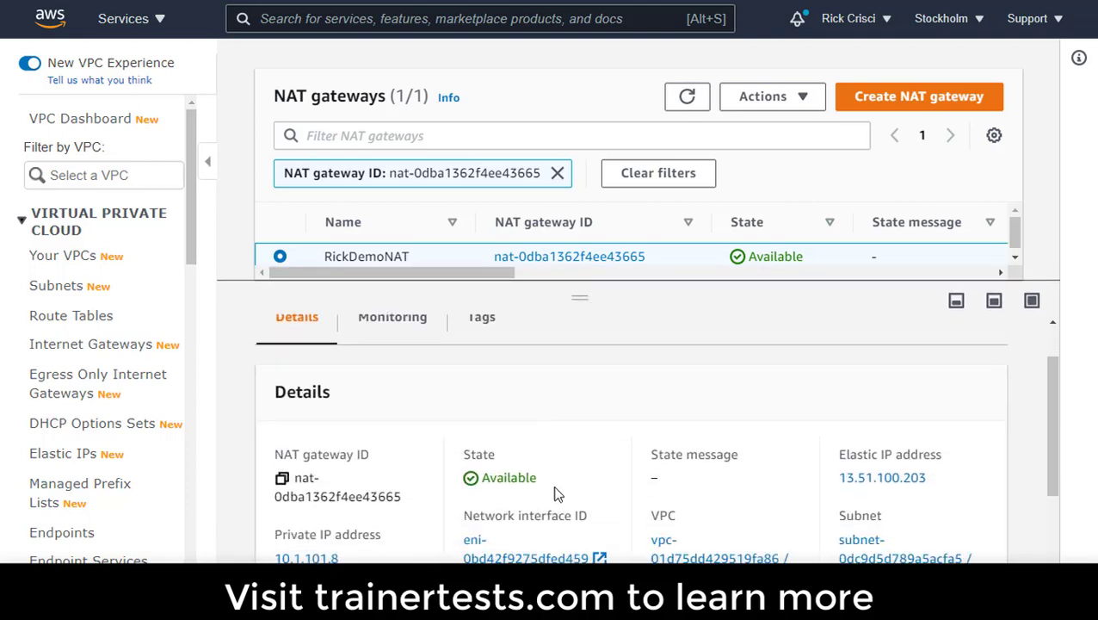
drag(929, 448, 829, 419)
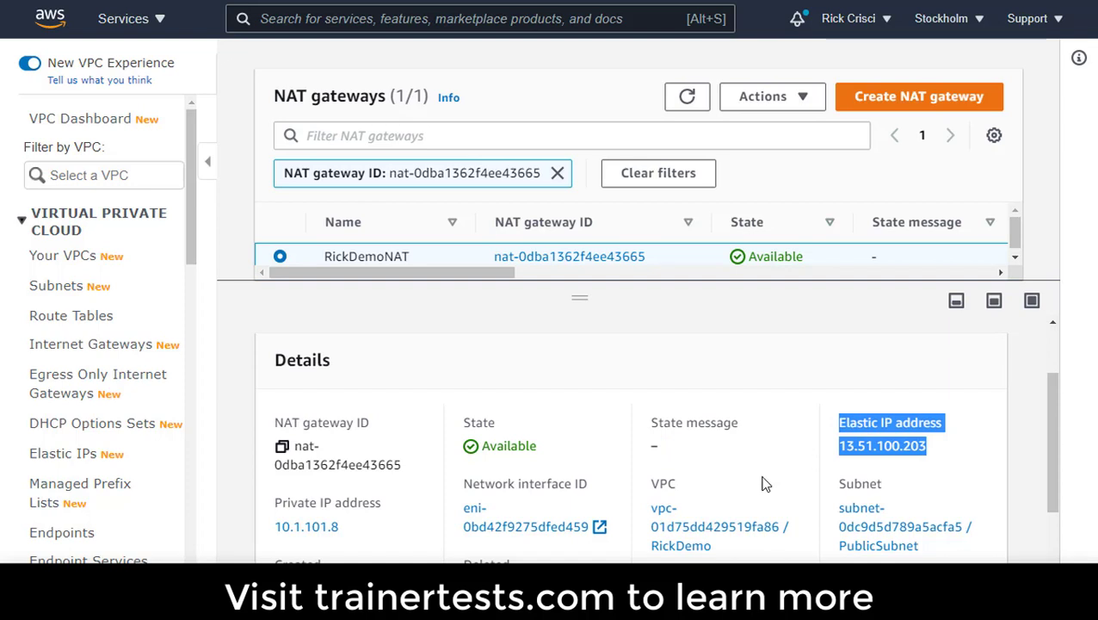
drag(942, 548, 873, 479)
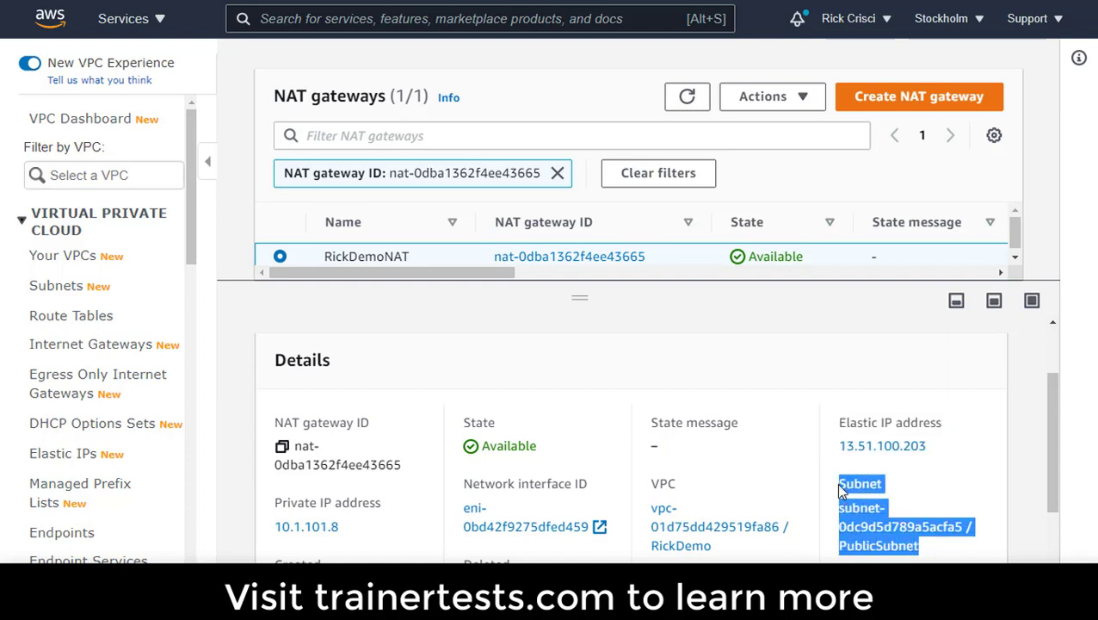